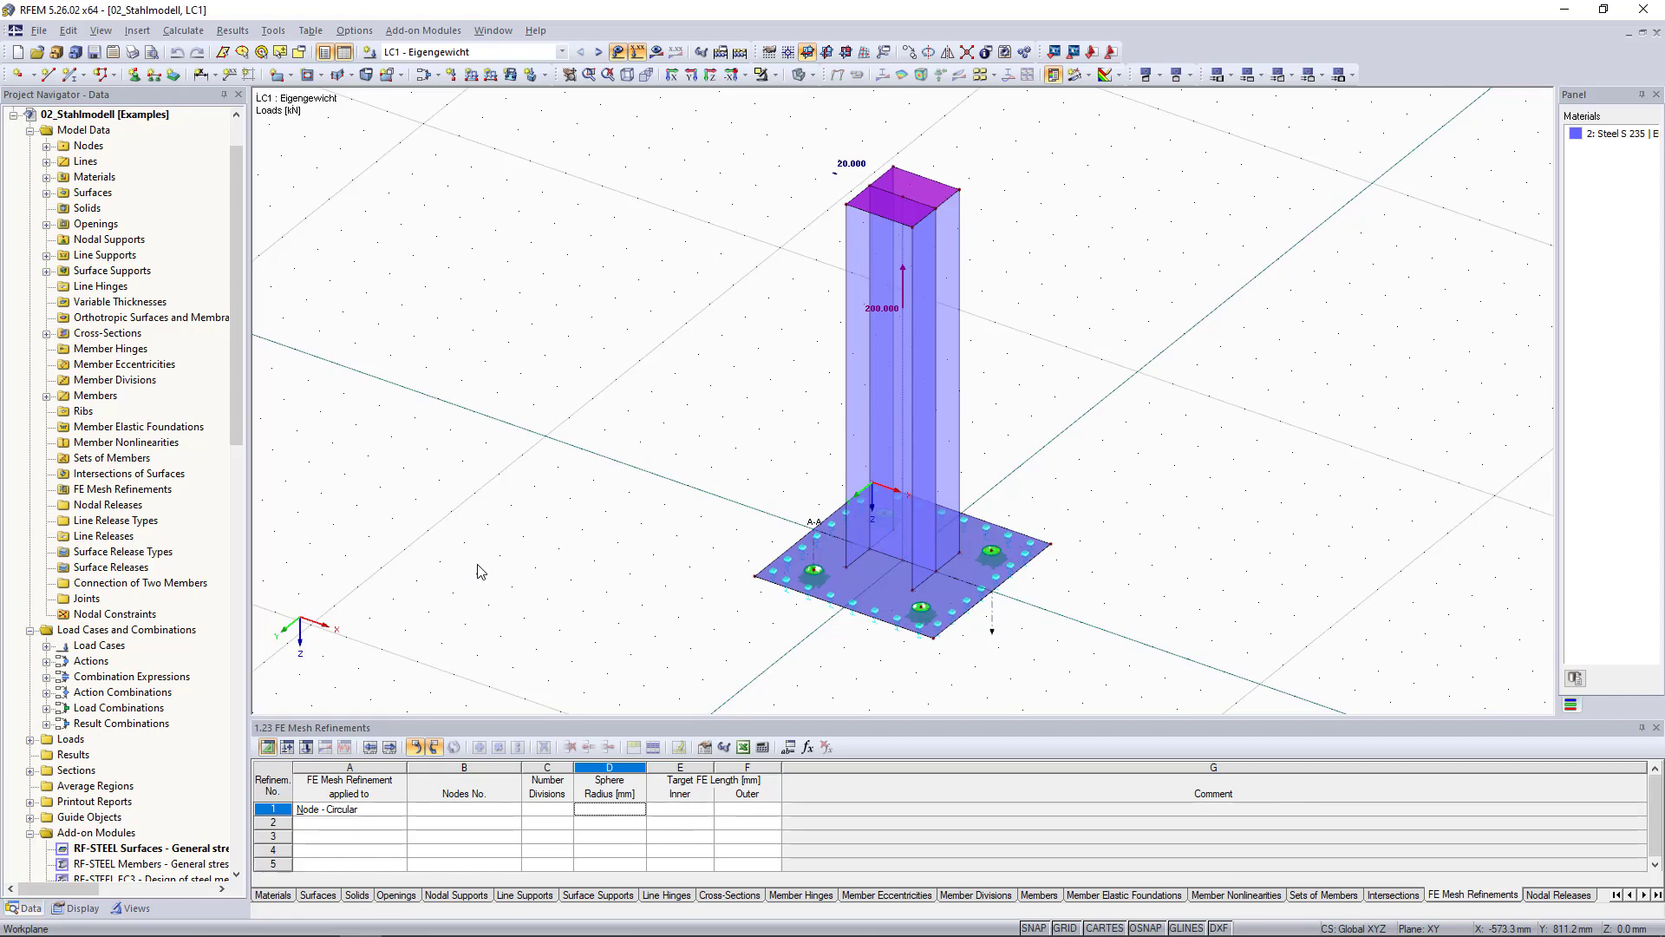
Generate the FE mesh for the steel column and its base plate
{"action": "left_click", "coordinate": [183, 31]}
{"action": "left_click", "coordinate": [256, 287]}
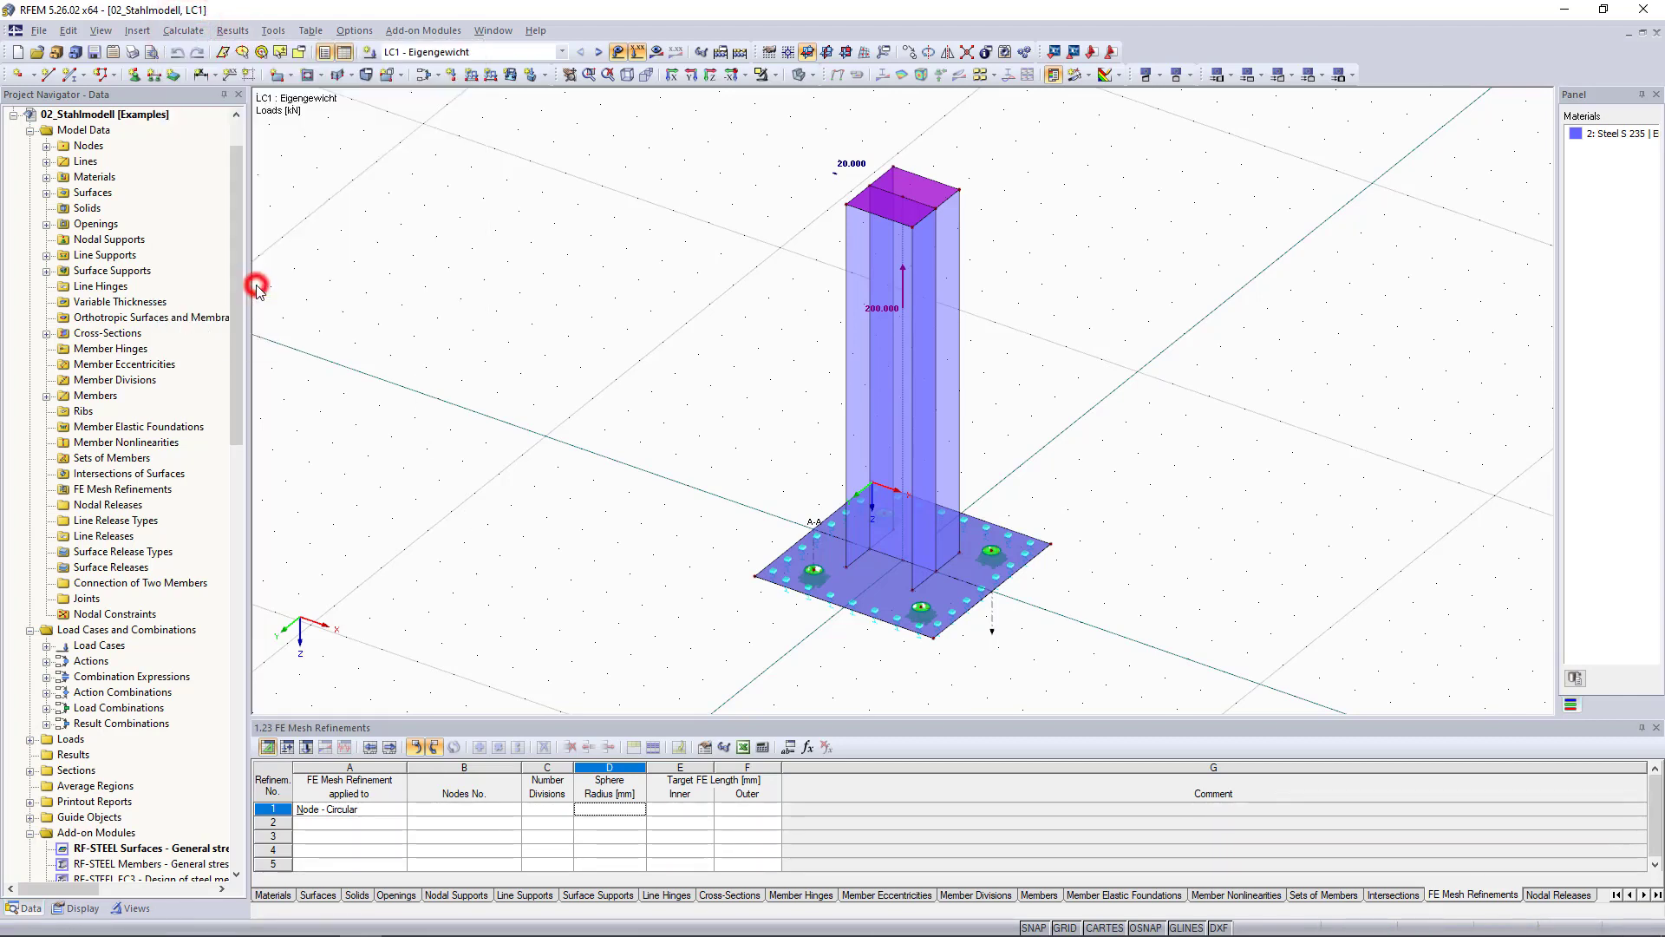
{"action": "left_click", "coordinate": [588, 77]}
{"action": "left_click_drag", "start_coordinate": [746, 514], "coordinate": [885, 612]}
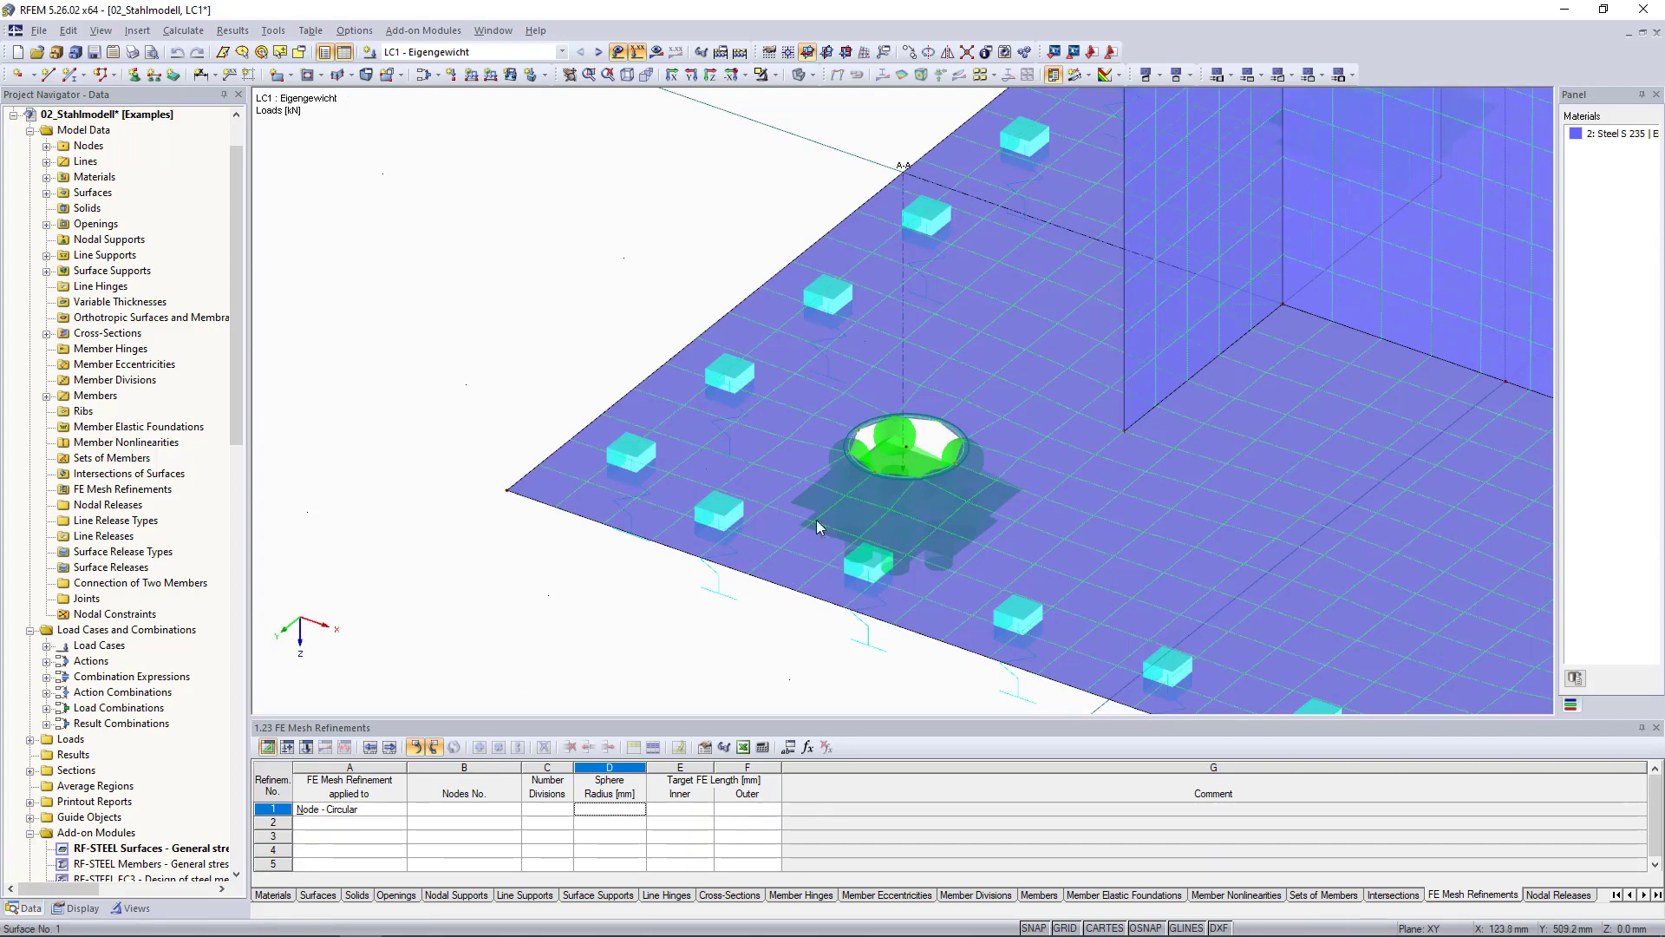
Add a circular FE mesh refinement to node 5 with a 100 mm radius and target FE lengths of 4 mm inner and 20 mm outer
{"action": "right_click", "coordinate": [907, 449]}
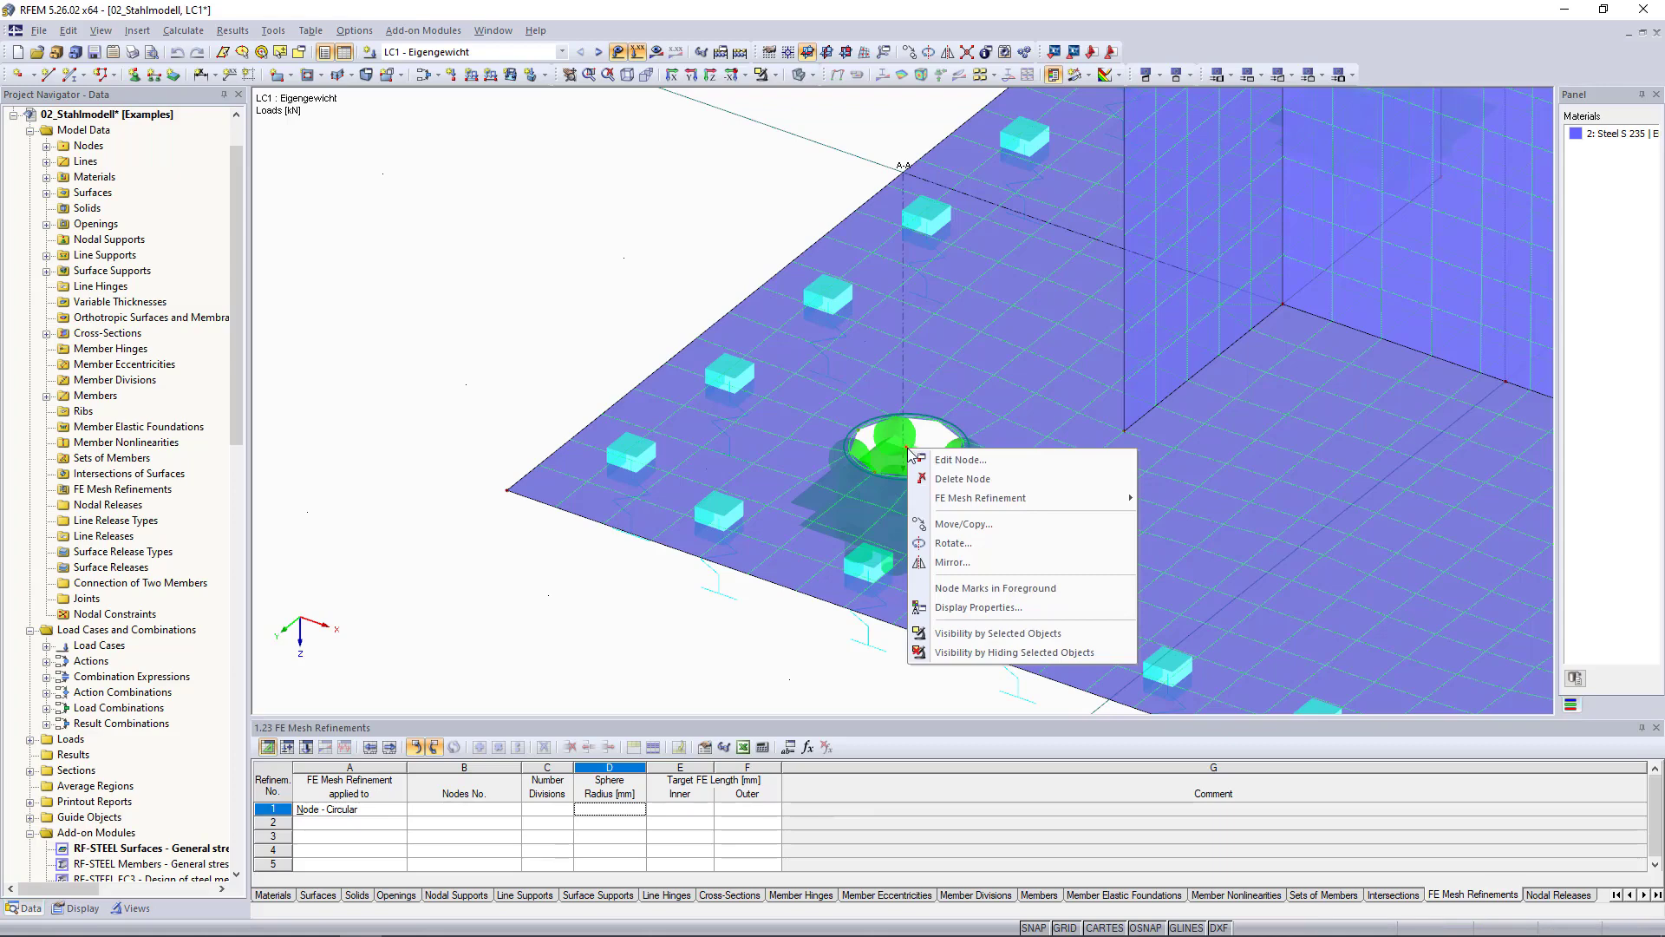
{"action": "left_click", "coordinate": [1038, 466]}
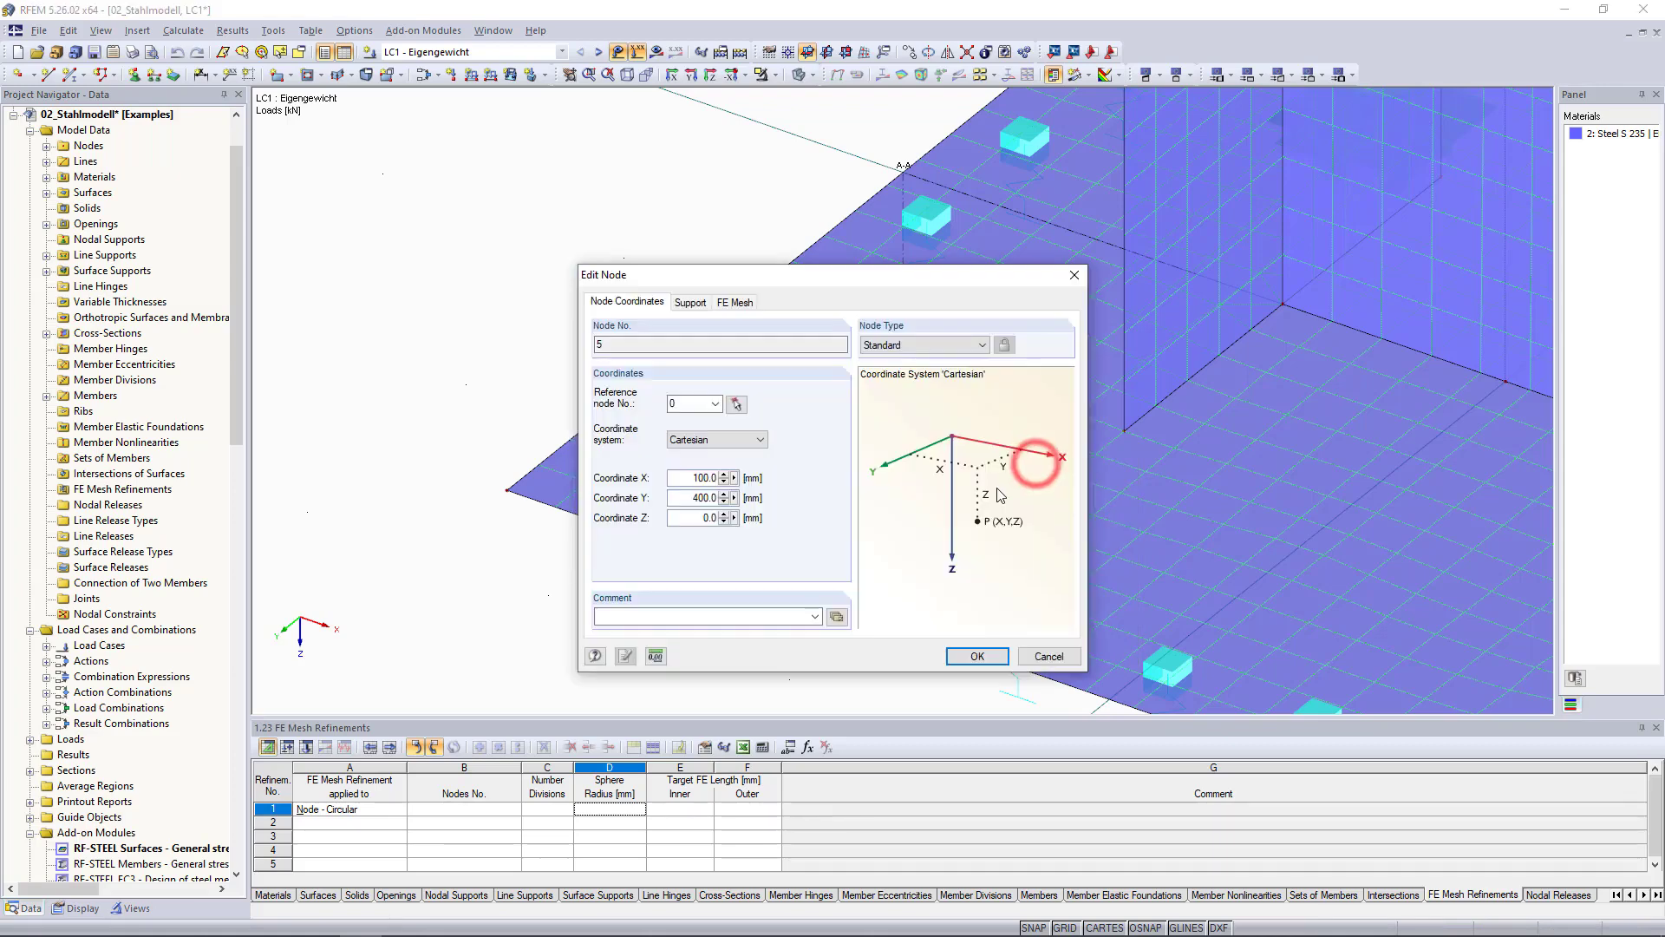
{"action": "left_click", "coordinate": [737, 302]}
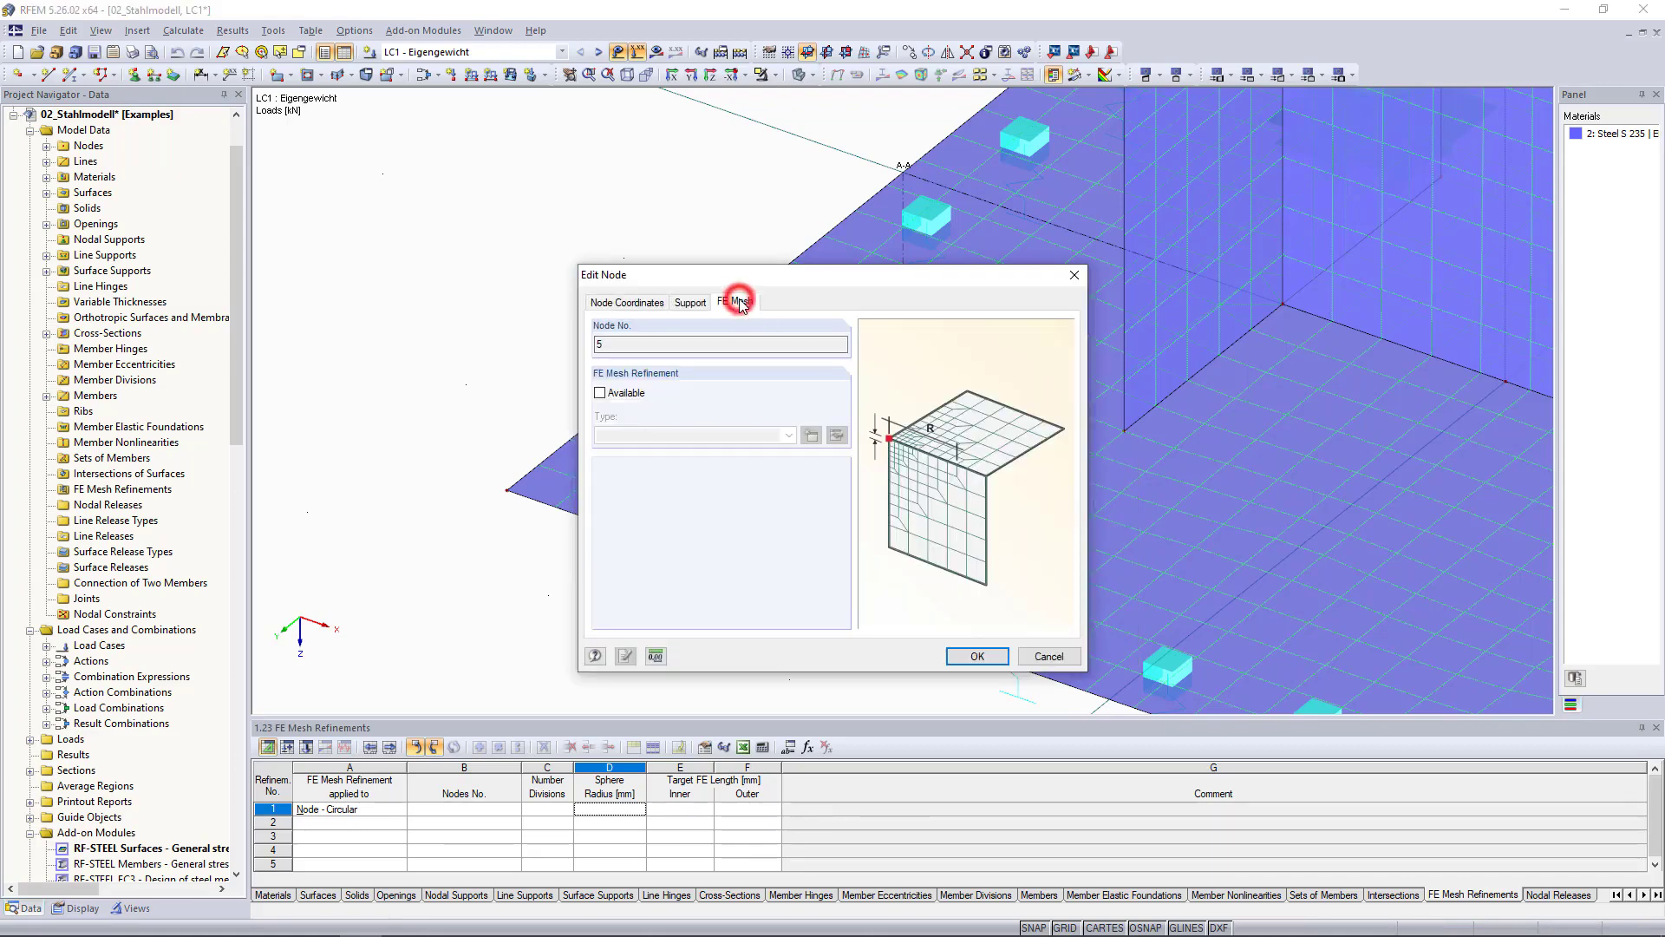
{"action": "left_click", "coordinate": [601, 393]}
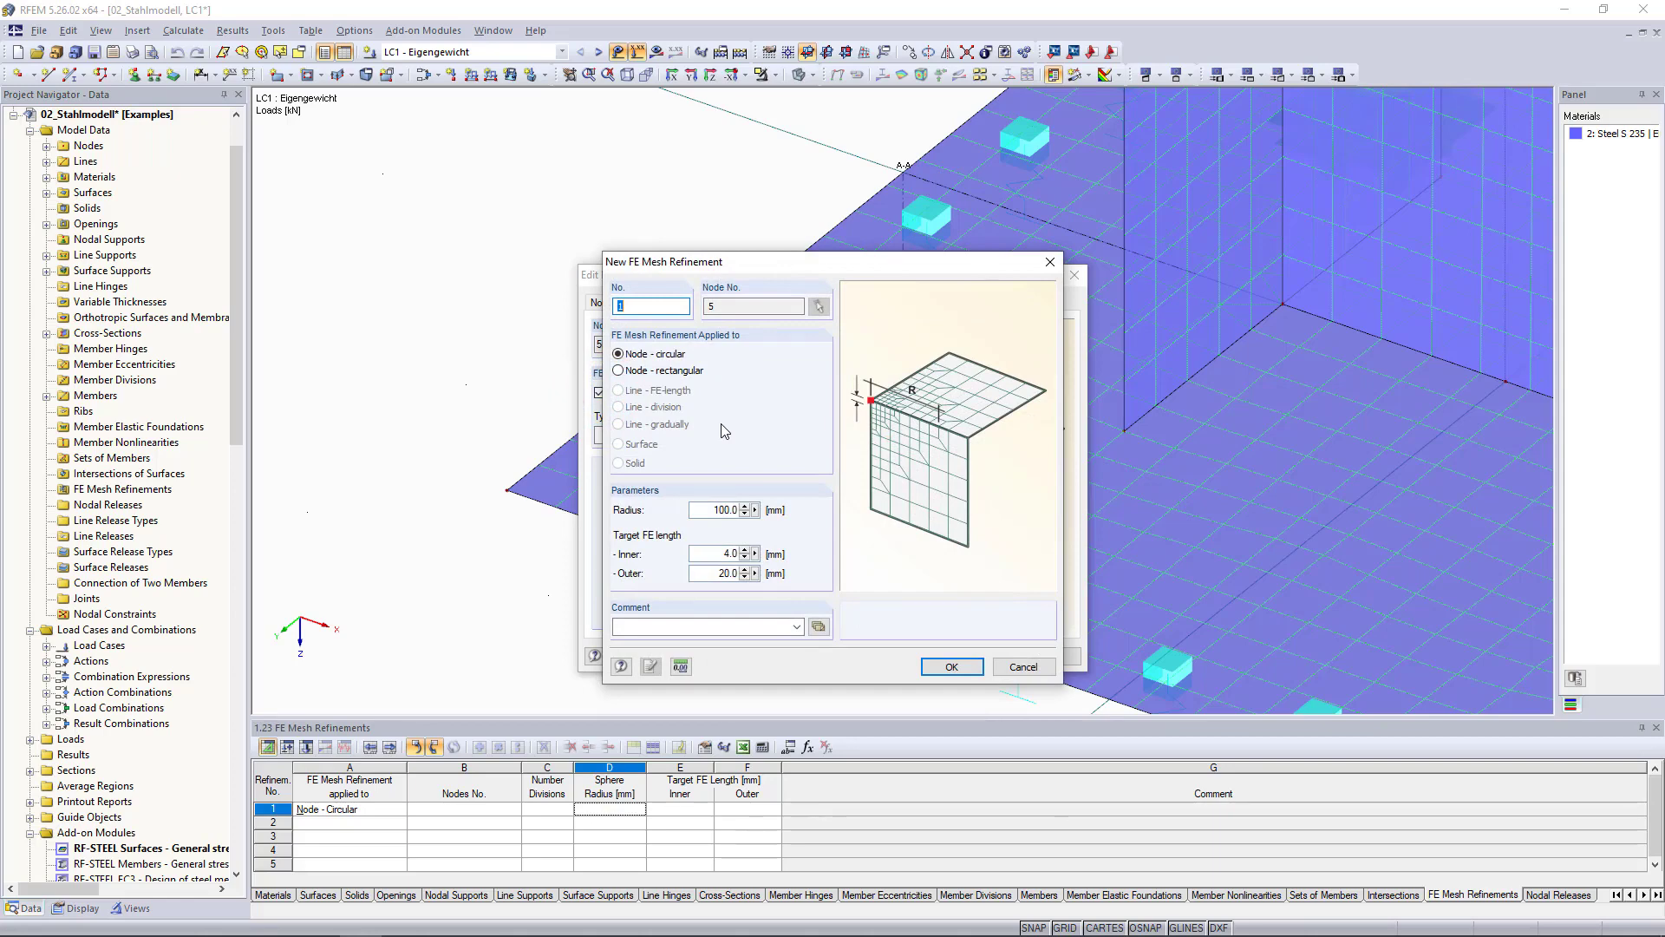
{"action": "left_click", "coordinate": [722, 552]}
{"action": "left_click", "coordinate": [952, 667]}
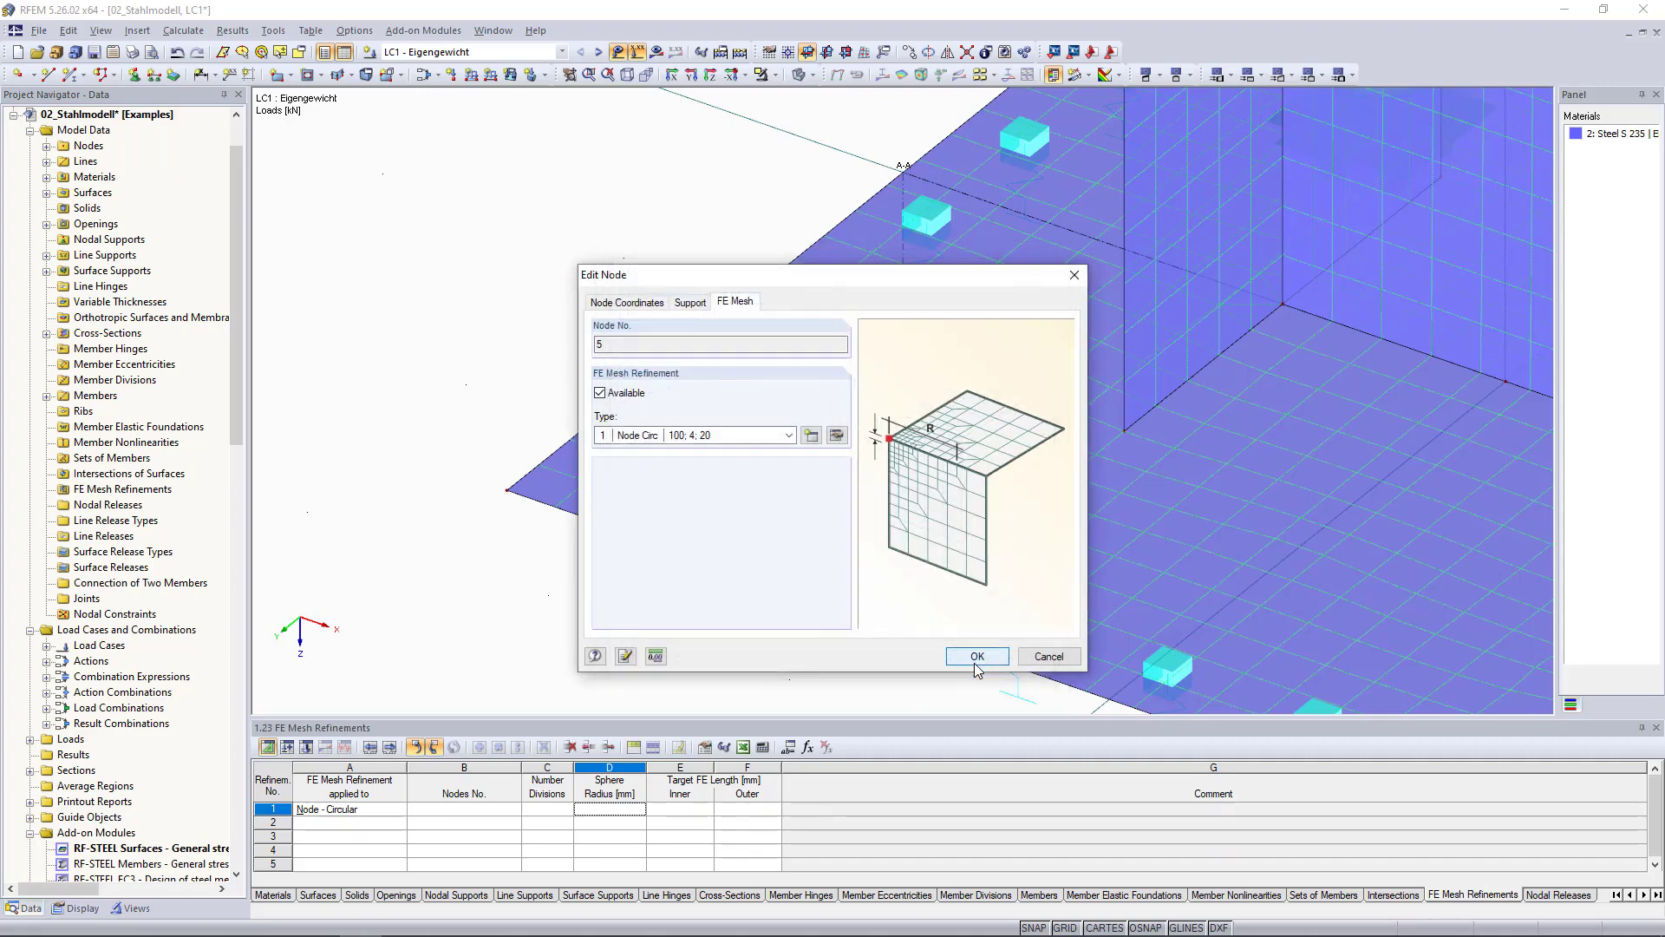
{"action": "left_click", "coordinate": [980, 656]}
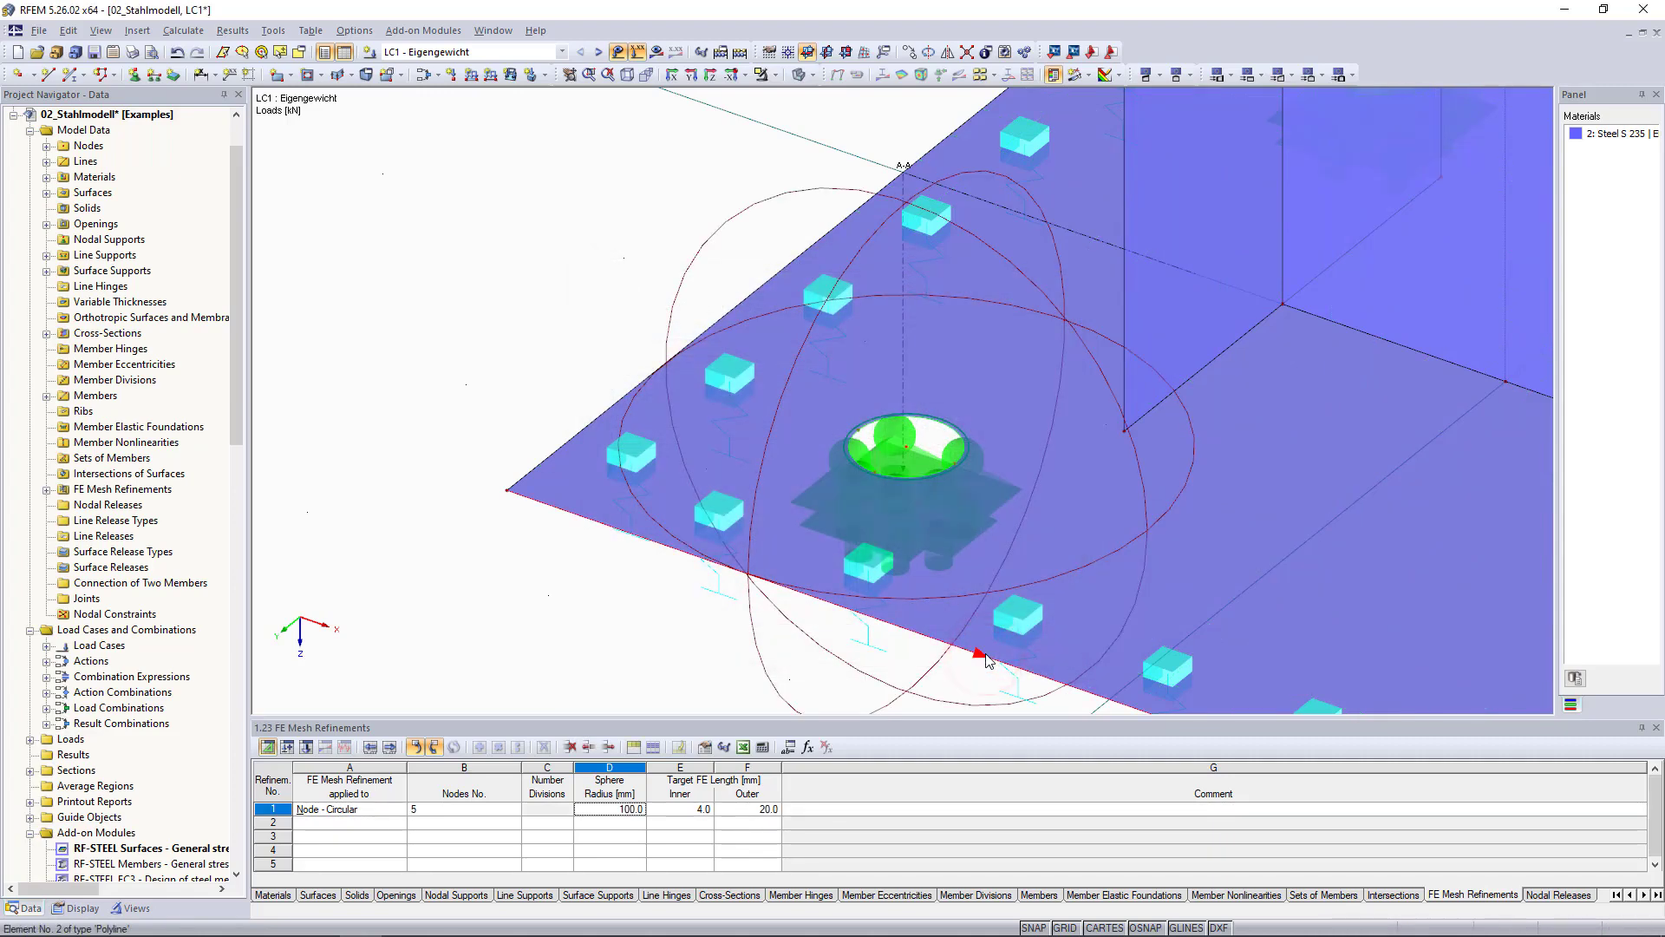
Assign the existing circular FE mesh refinement (100; 4; 20) to node 10 at the second base plate hole
{"action": "scroll", "coordinate": [986, 661], "scroll_direction": "down", "scroll_amount": 3}
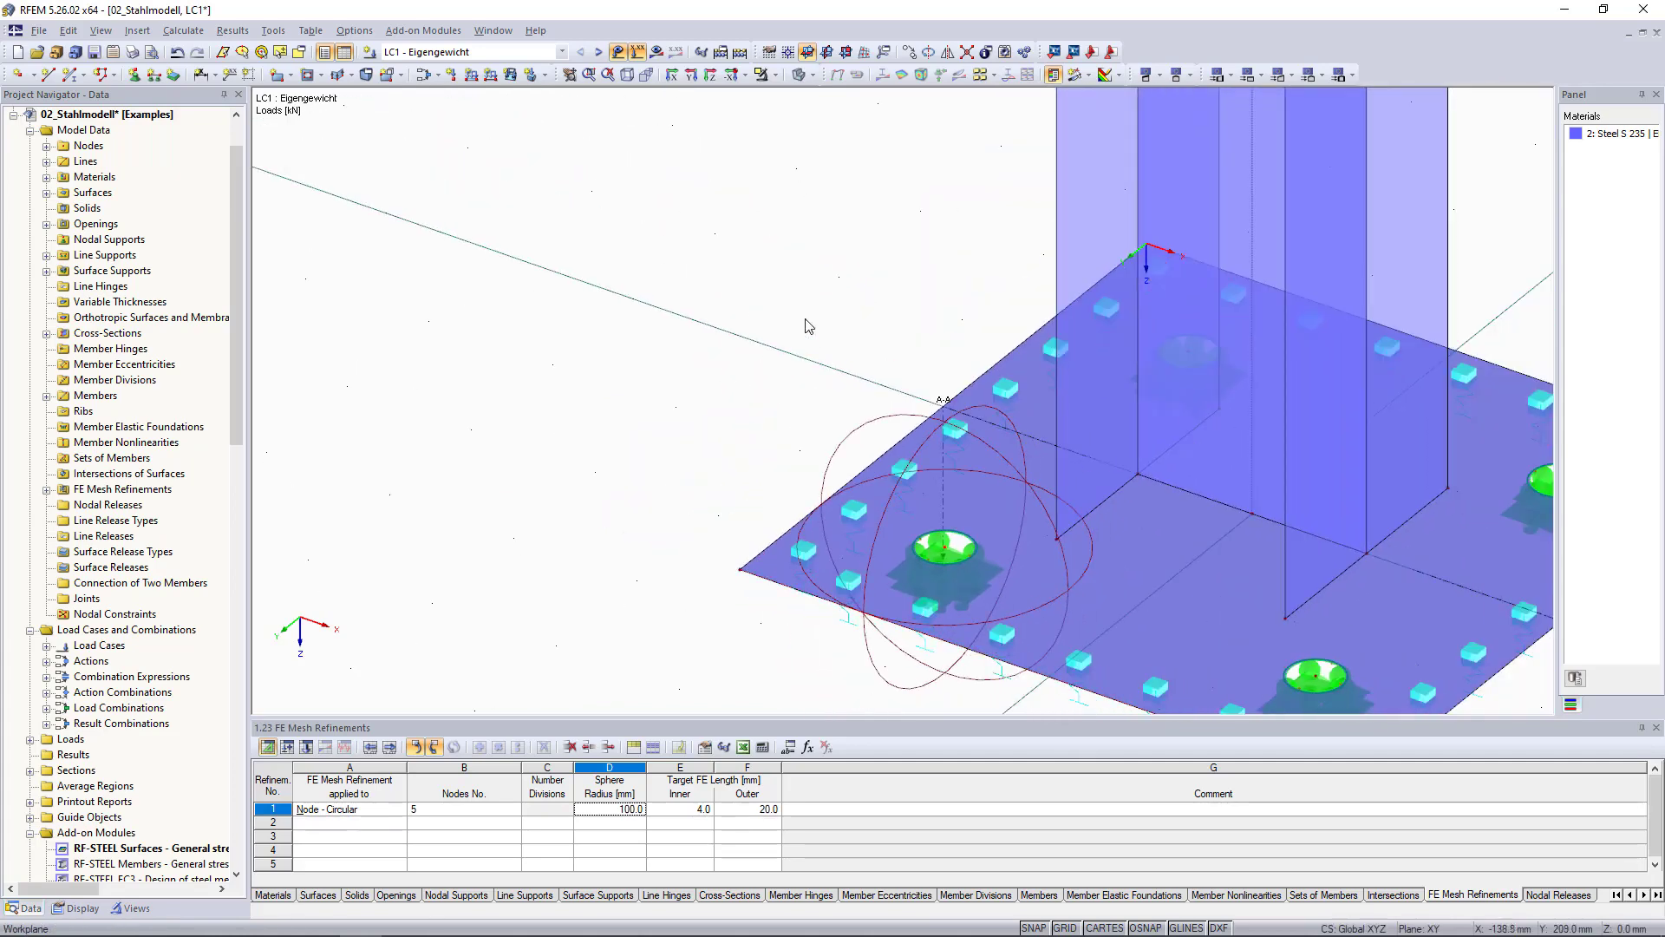
{"action": "middle_click_drag", "start_coordinate": [803, 313], "coordinate": [1201, 389], "text": "ctrl"}
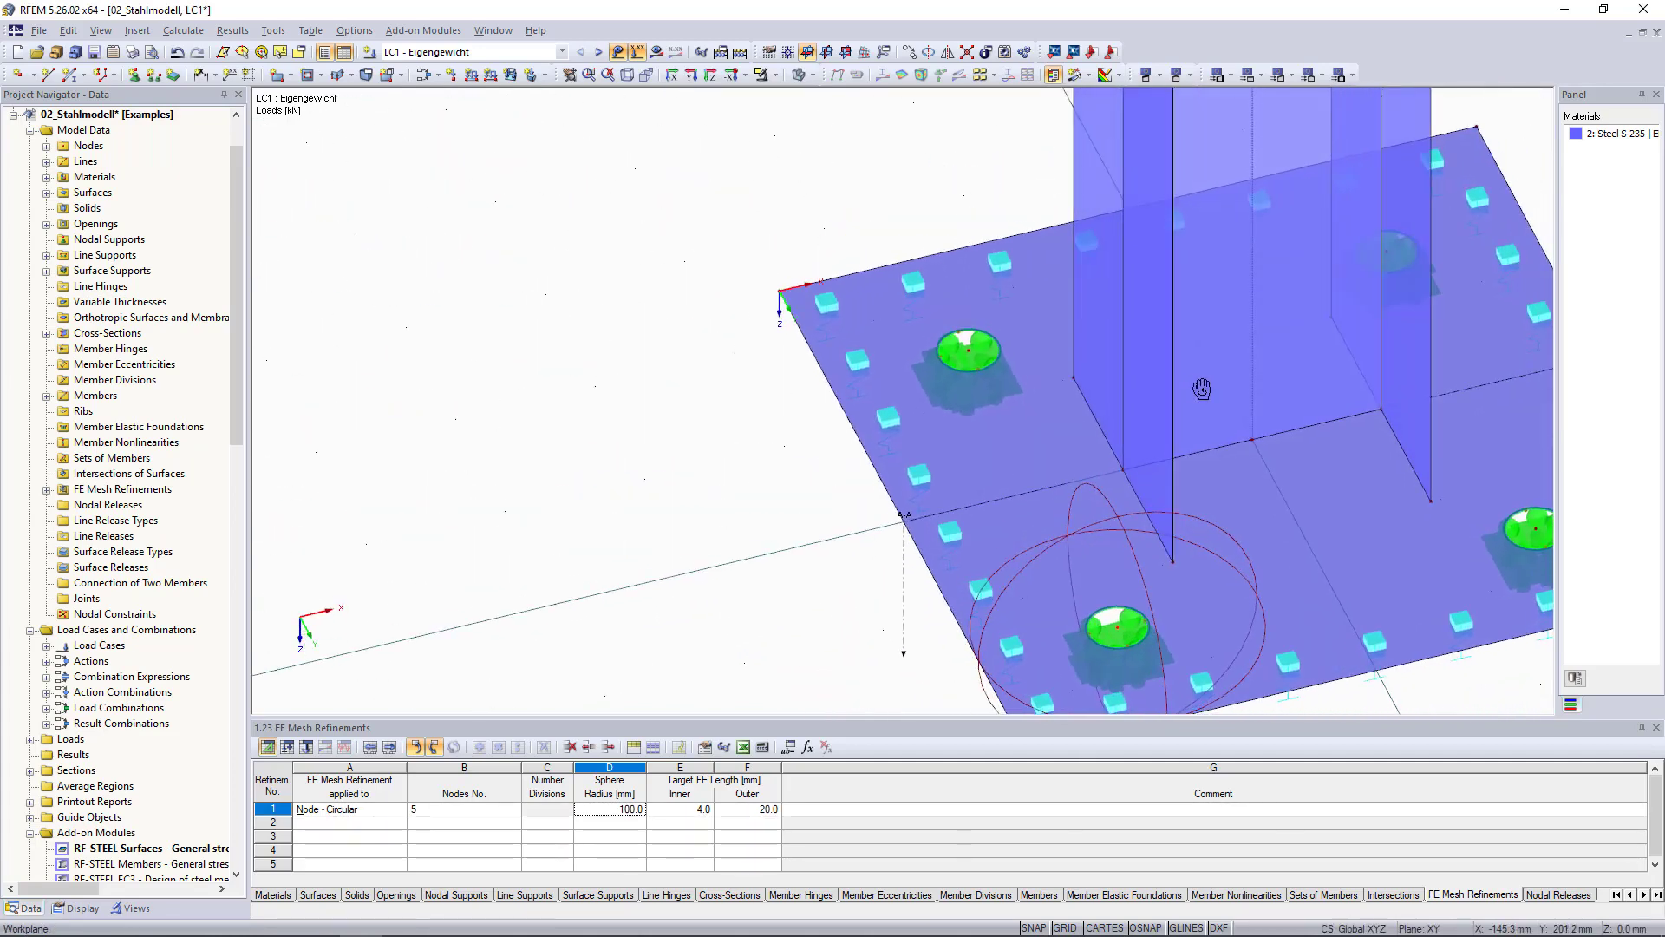
{"action": "right_click", "coordinate": [970, 356]}
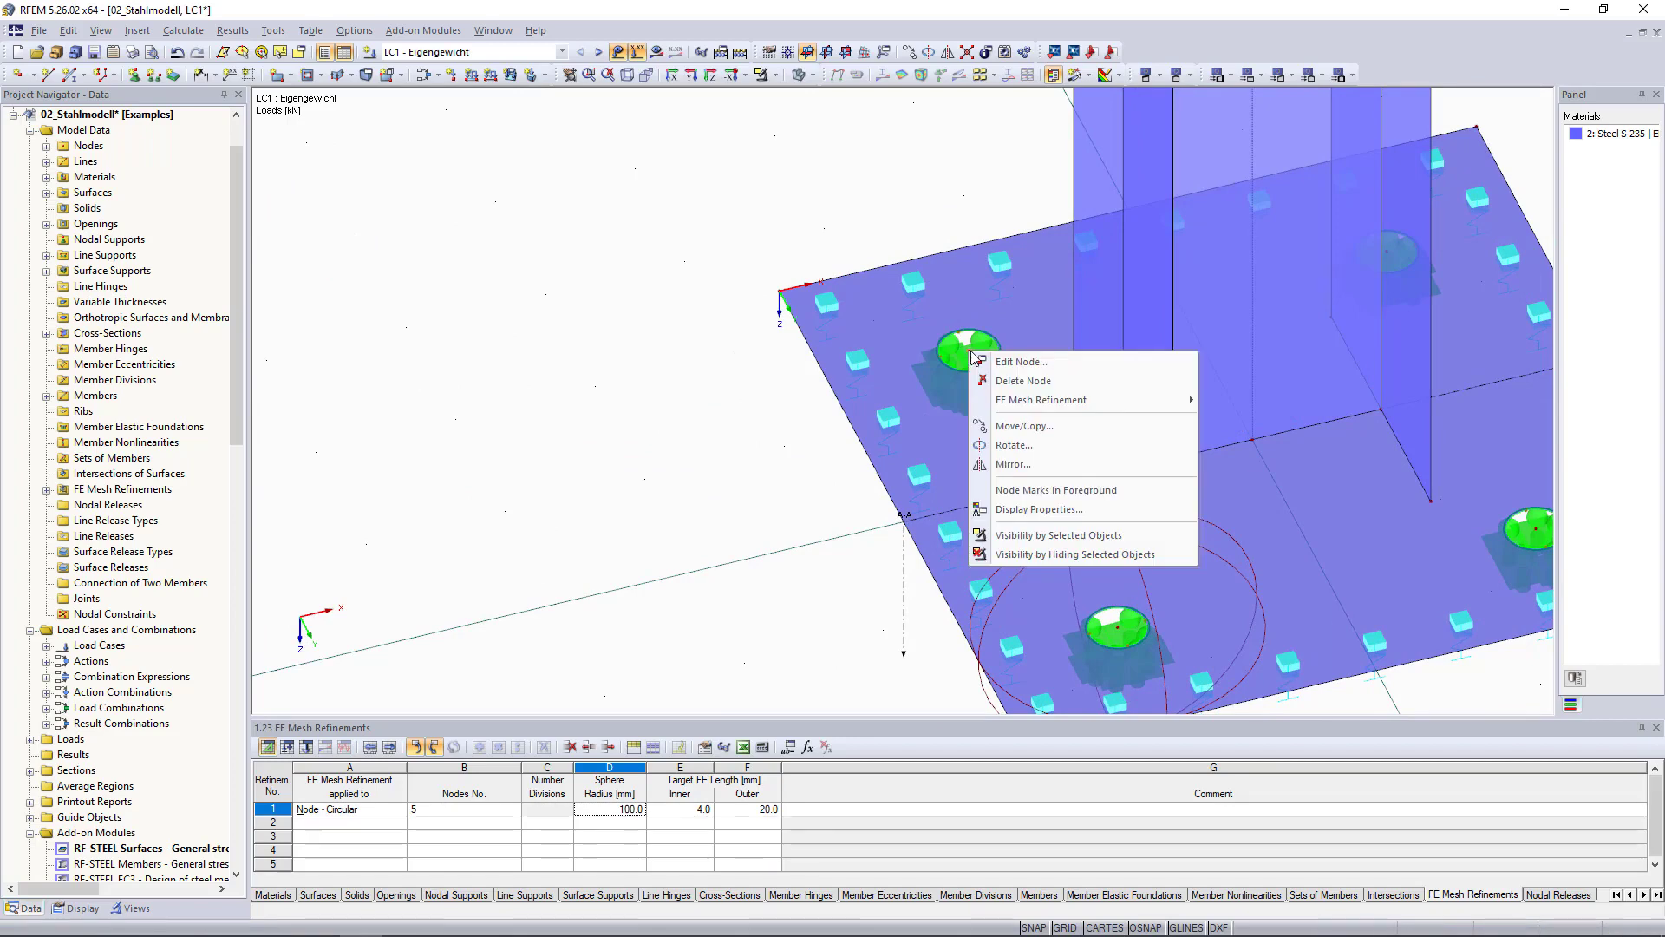
{"action": "left_click", "coordinate": [1045, 362]}
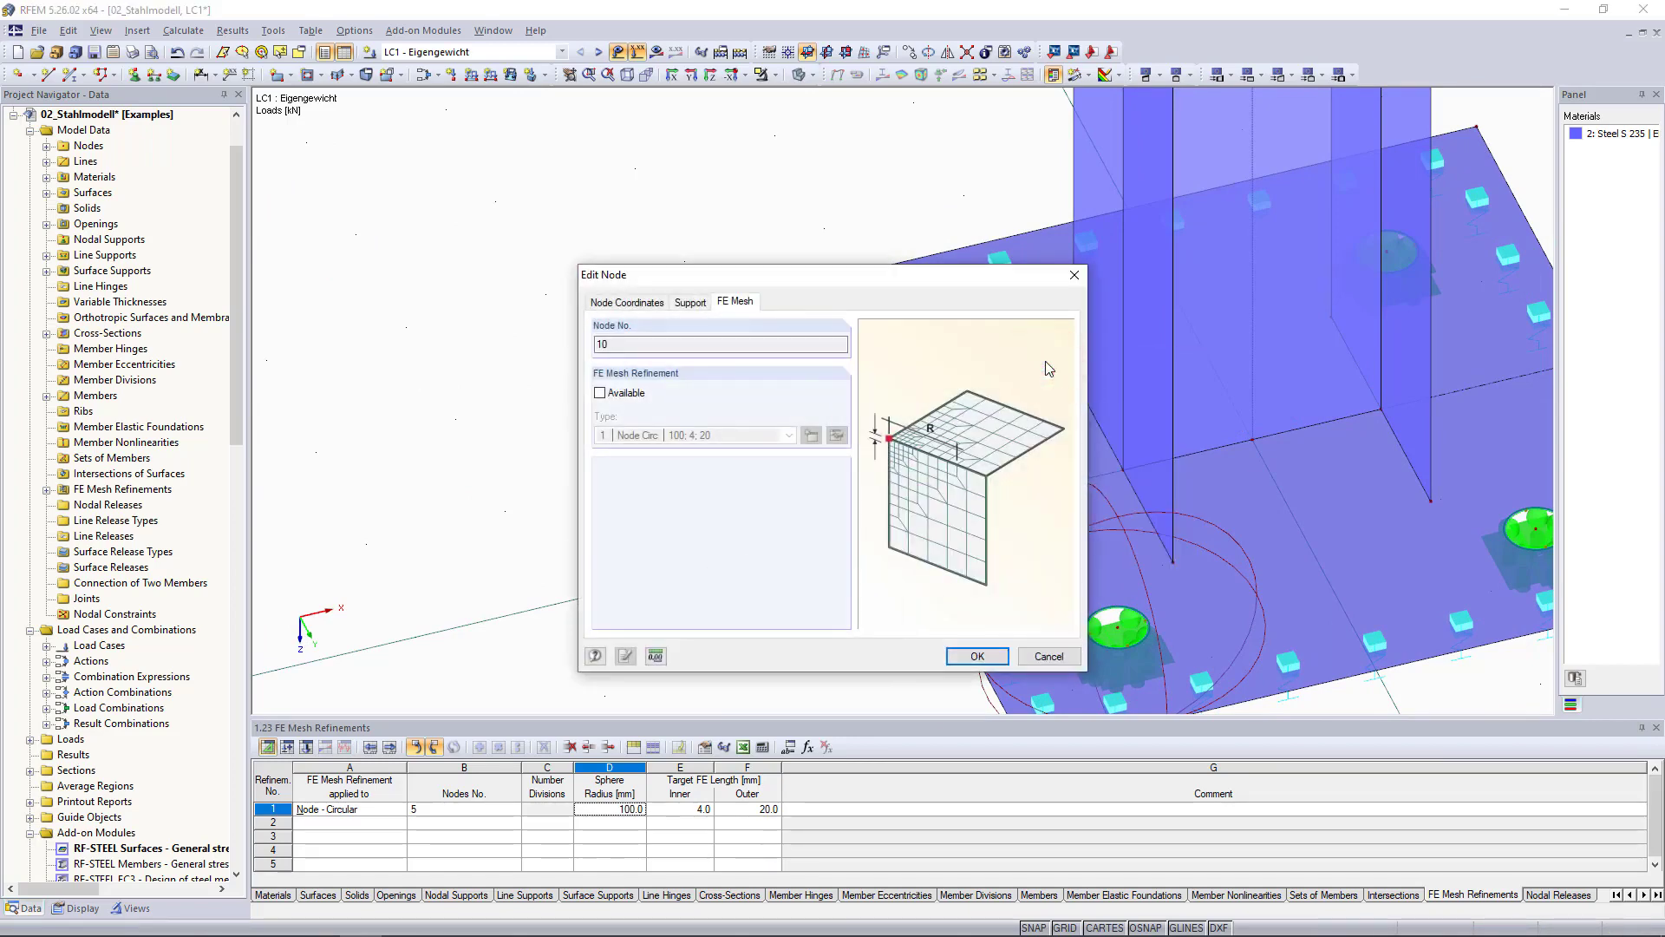
{"action": "left_click", "coordinate": [600, 393]}
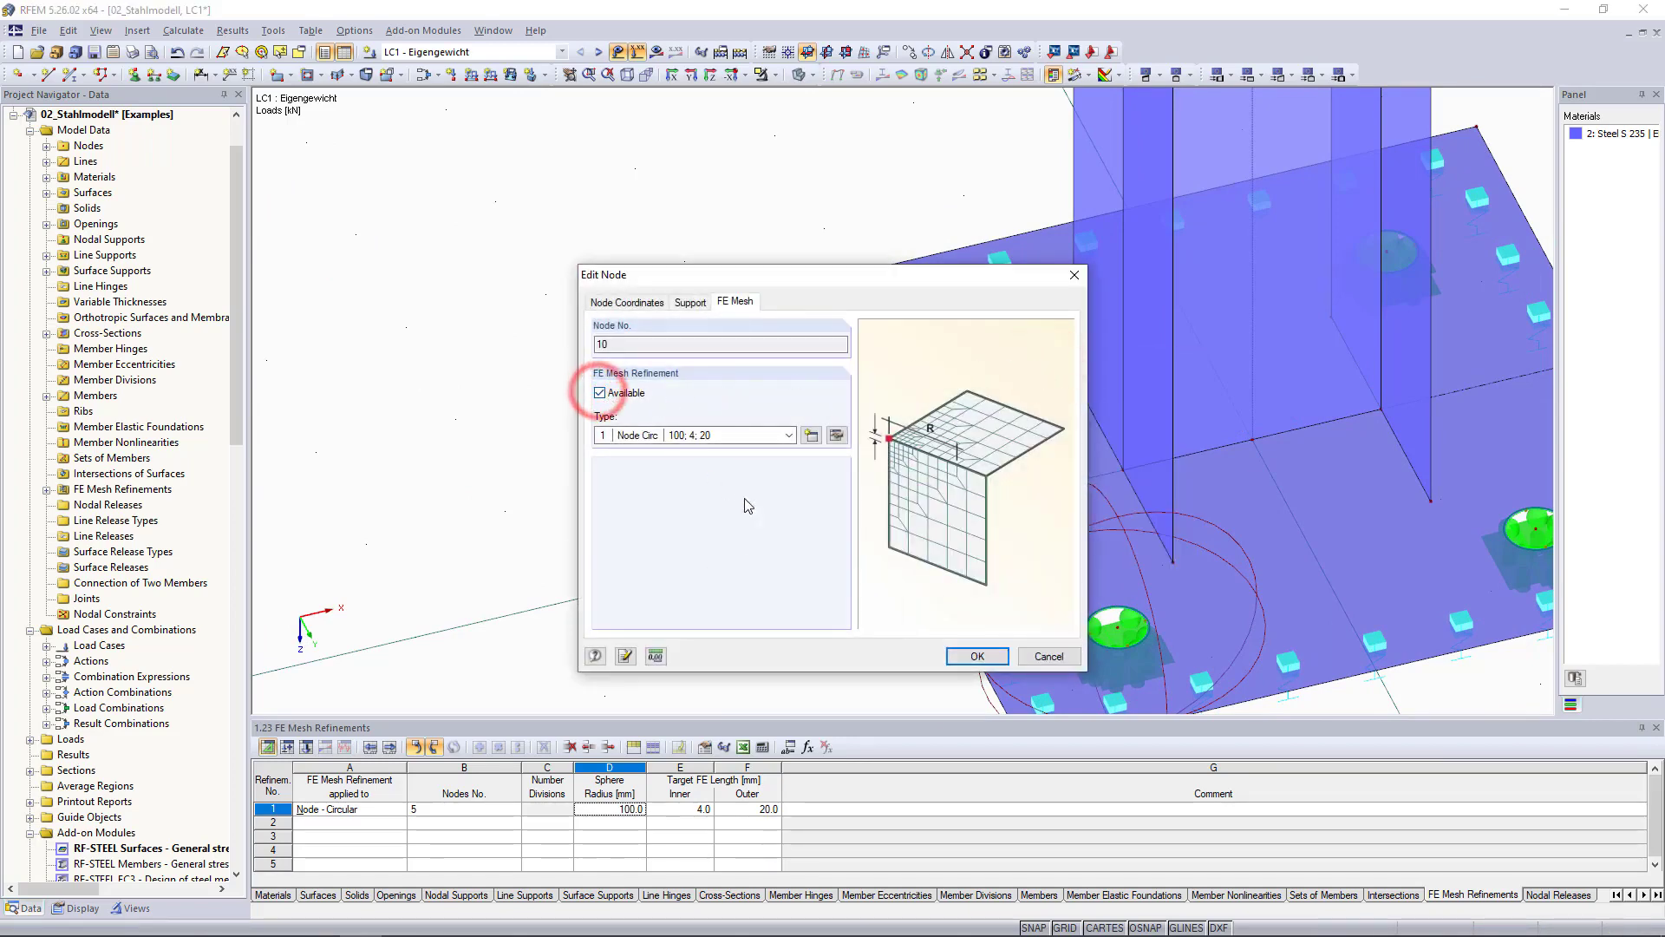
{"action": "left_click", "coordinate": [974, 658]}
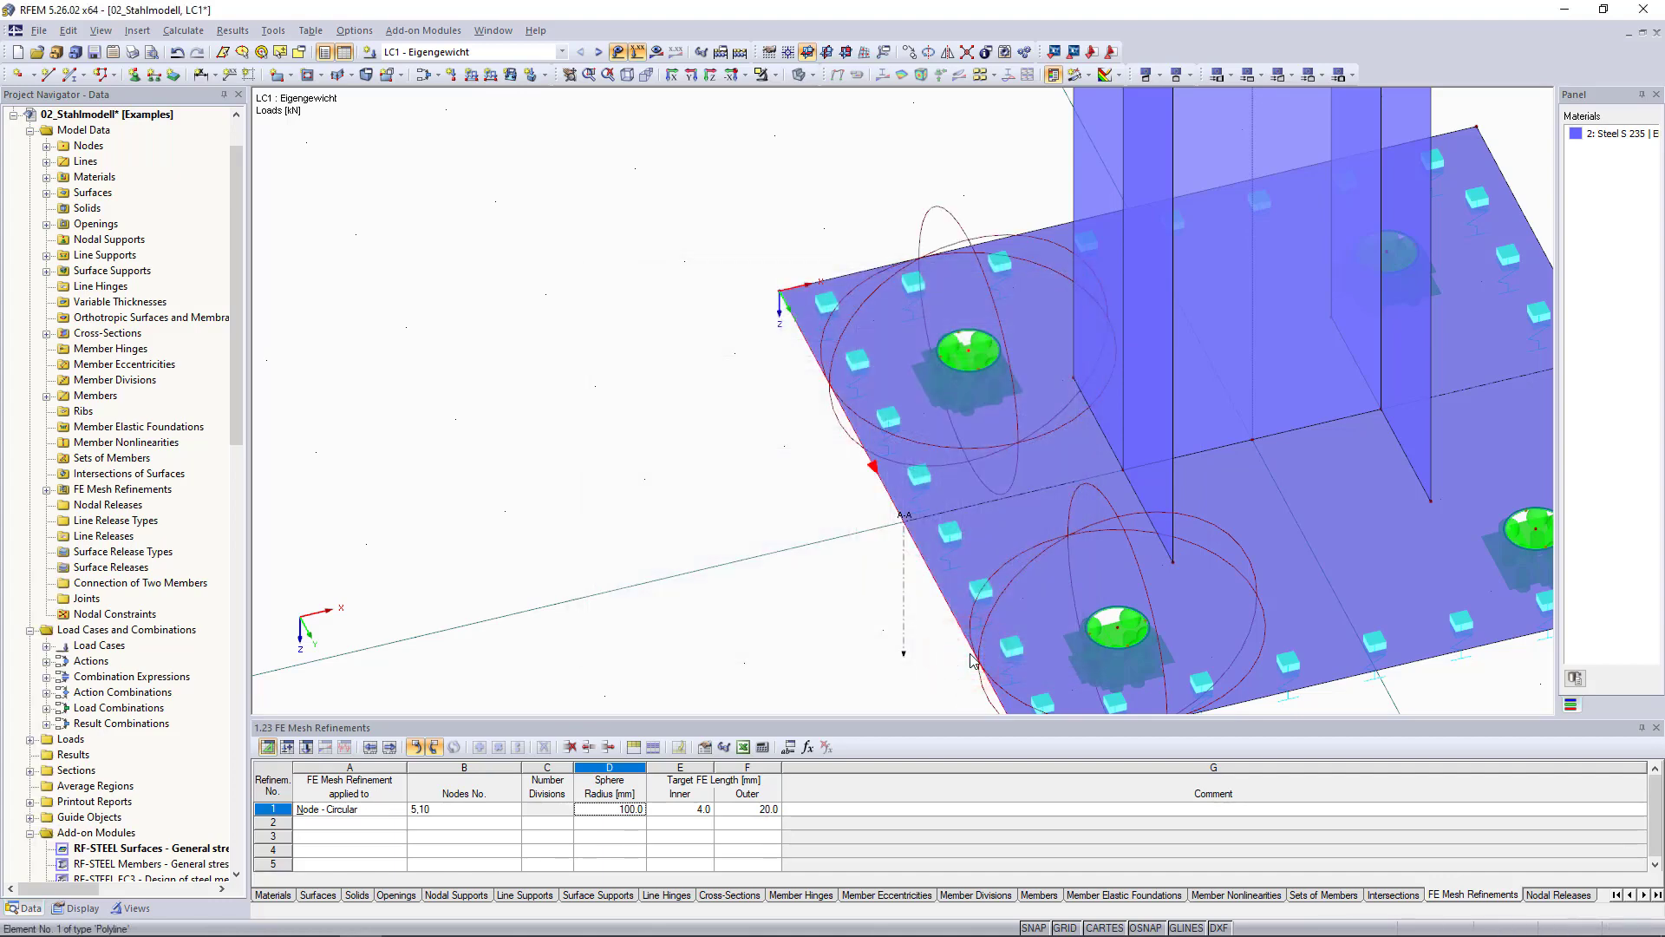
Copy the circular FE mesh refinement from node 5 onto node 14 at the third base plate hole
{"action": "scroll", "coordinate": [1017, 507], "scroll_direction": "down", "scroll_amount": 2}
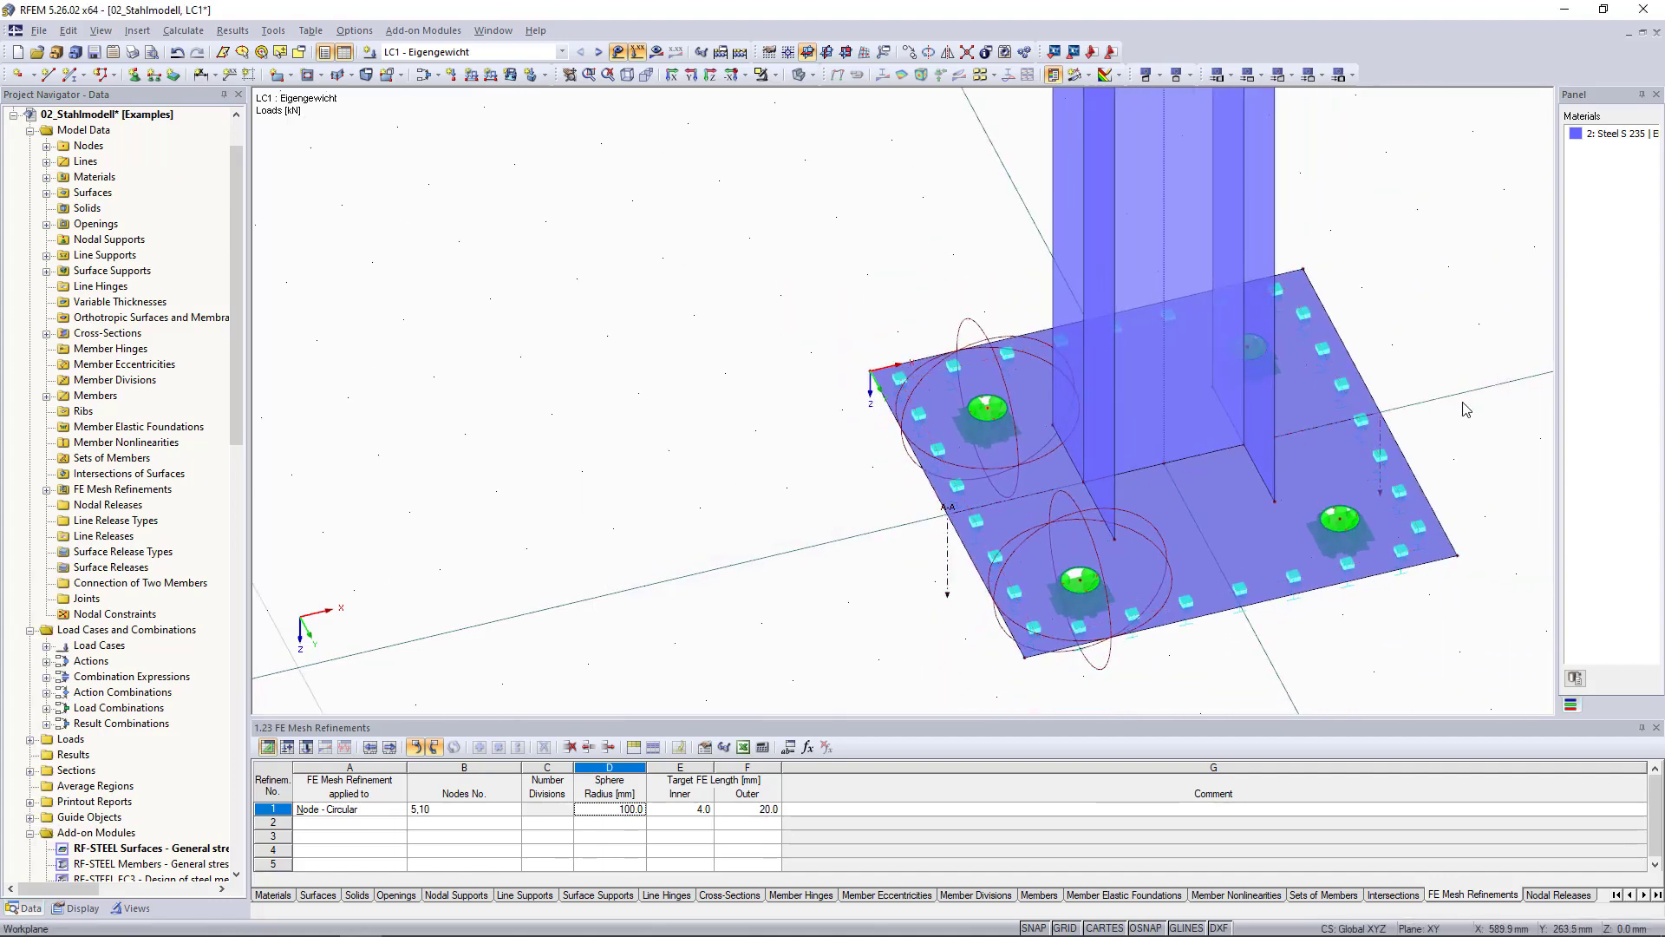
{"action": "middle_click_drag", "start_coordinate": [1465, 409], "coordinate": [1044, 327]}
{"action": "left_click", "coordinate": [789, 399]}
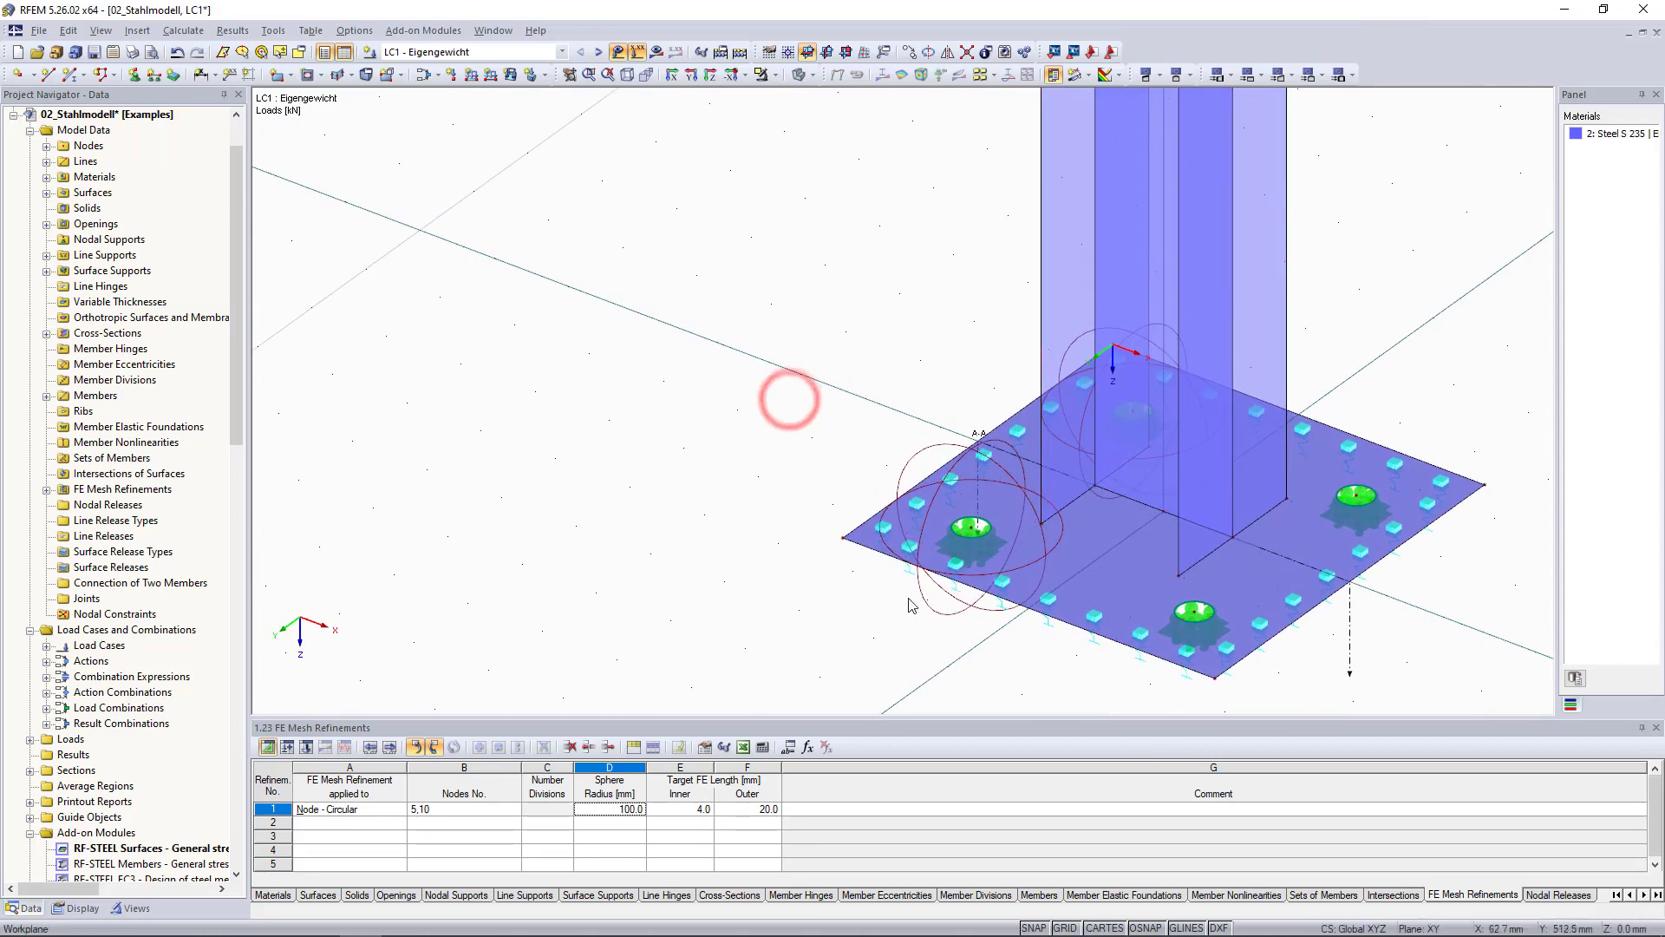
{"action": "left_click", "coordinate": [943, 616]}
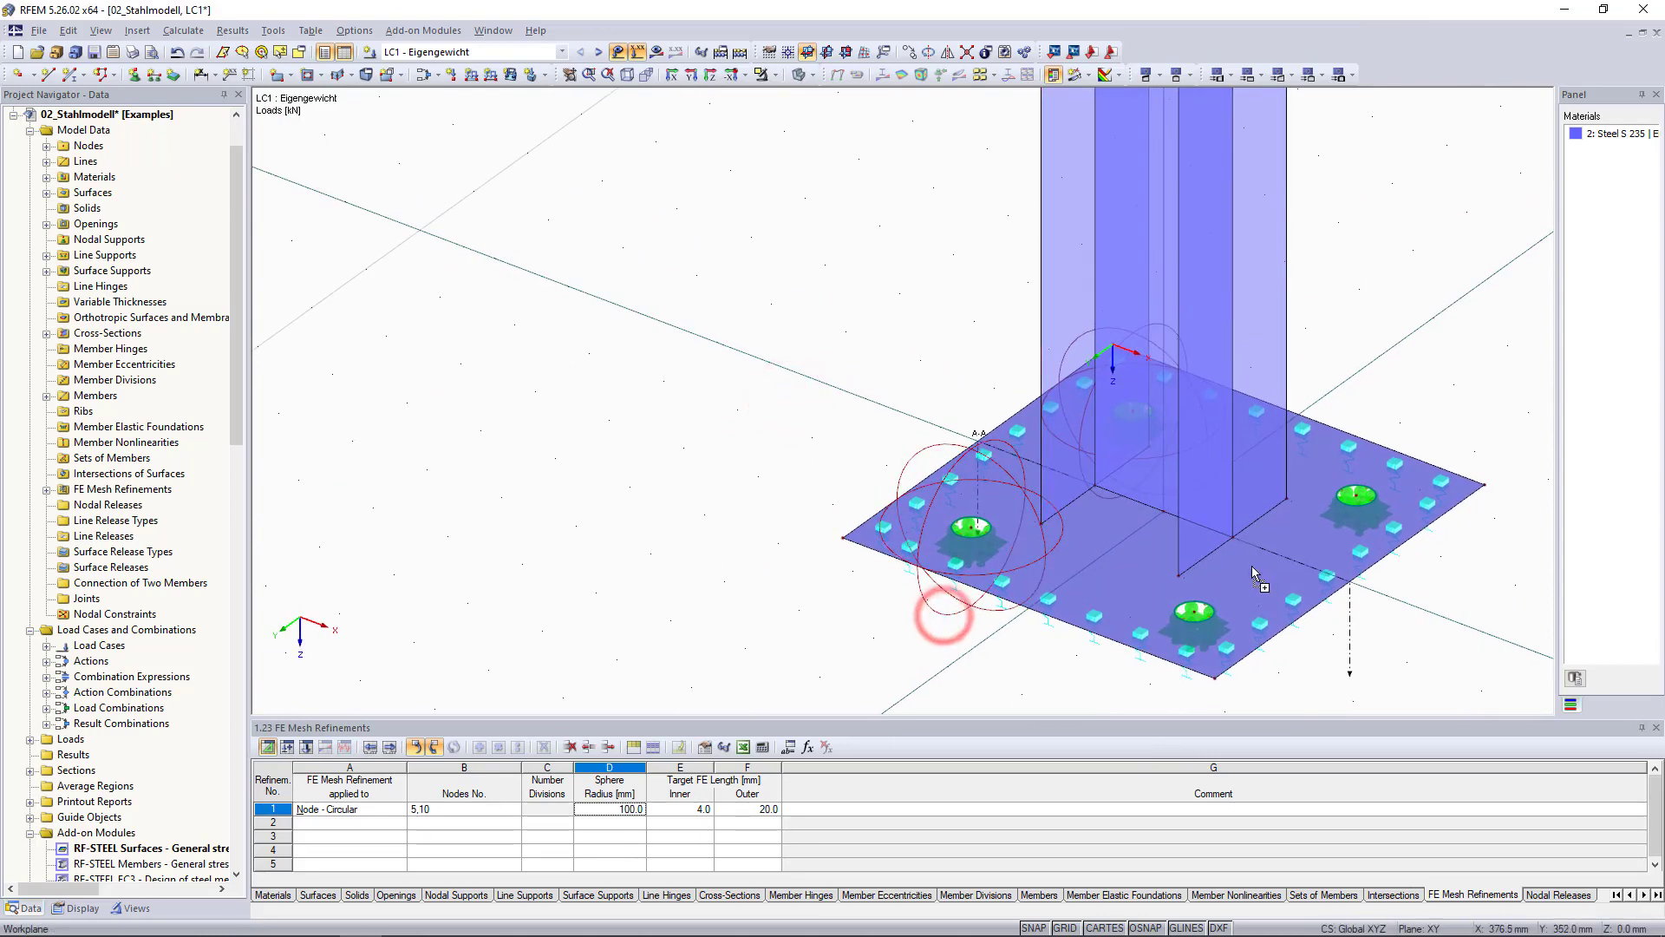
{"action": "left_click", "coordinate": [1358, 501]}
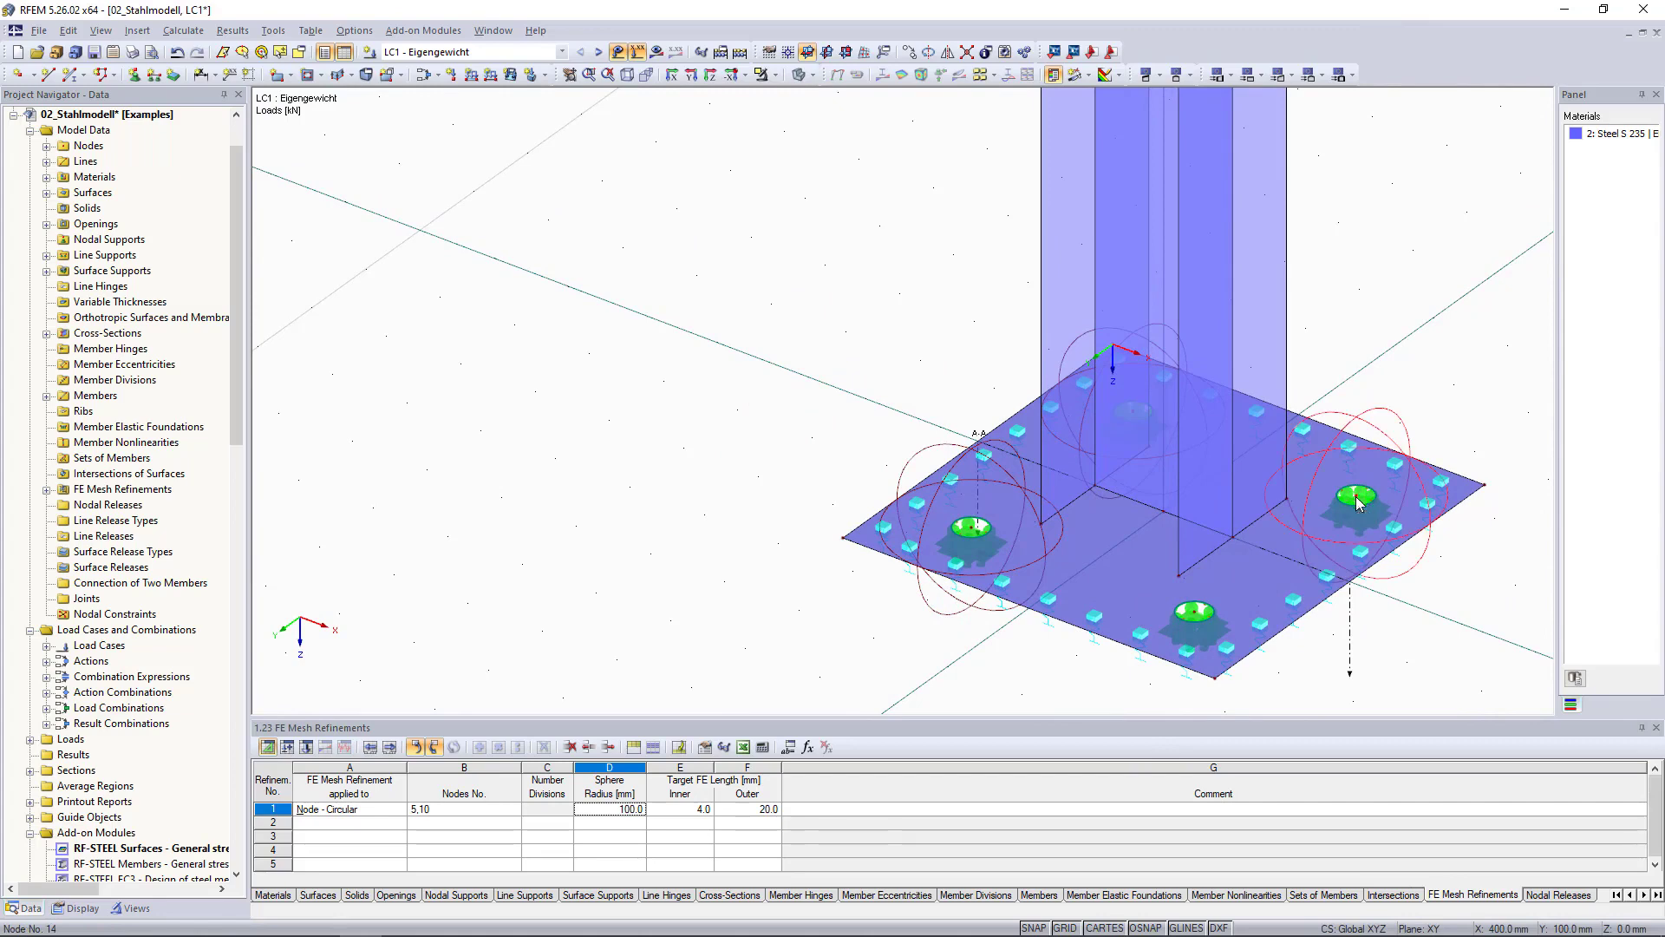
{"action": "left_click", "coordinate": [1480, 596]}
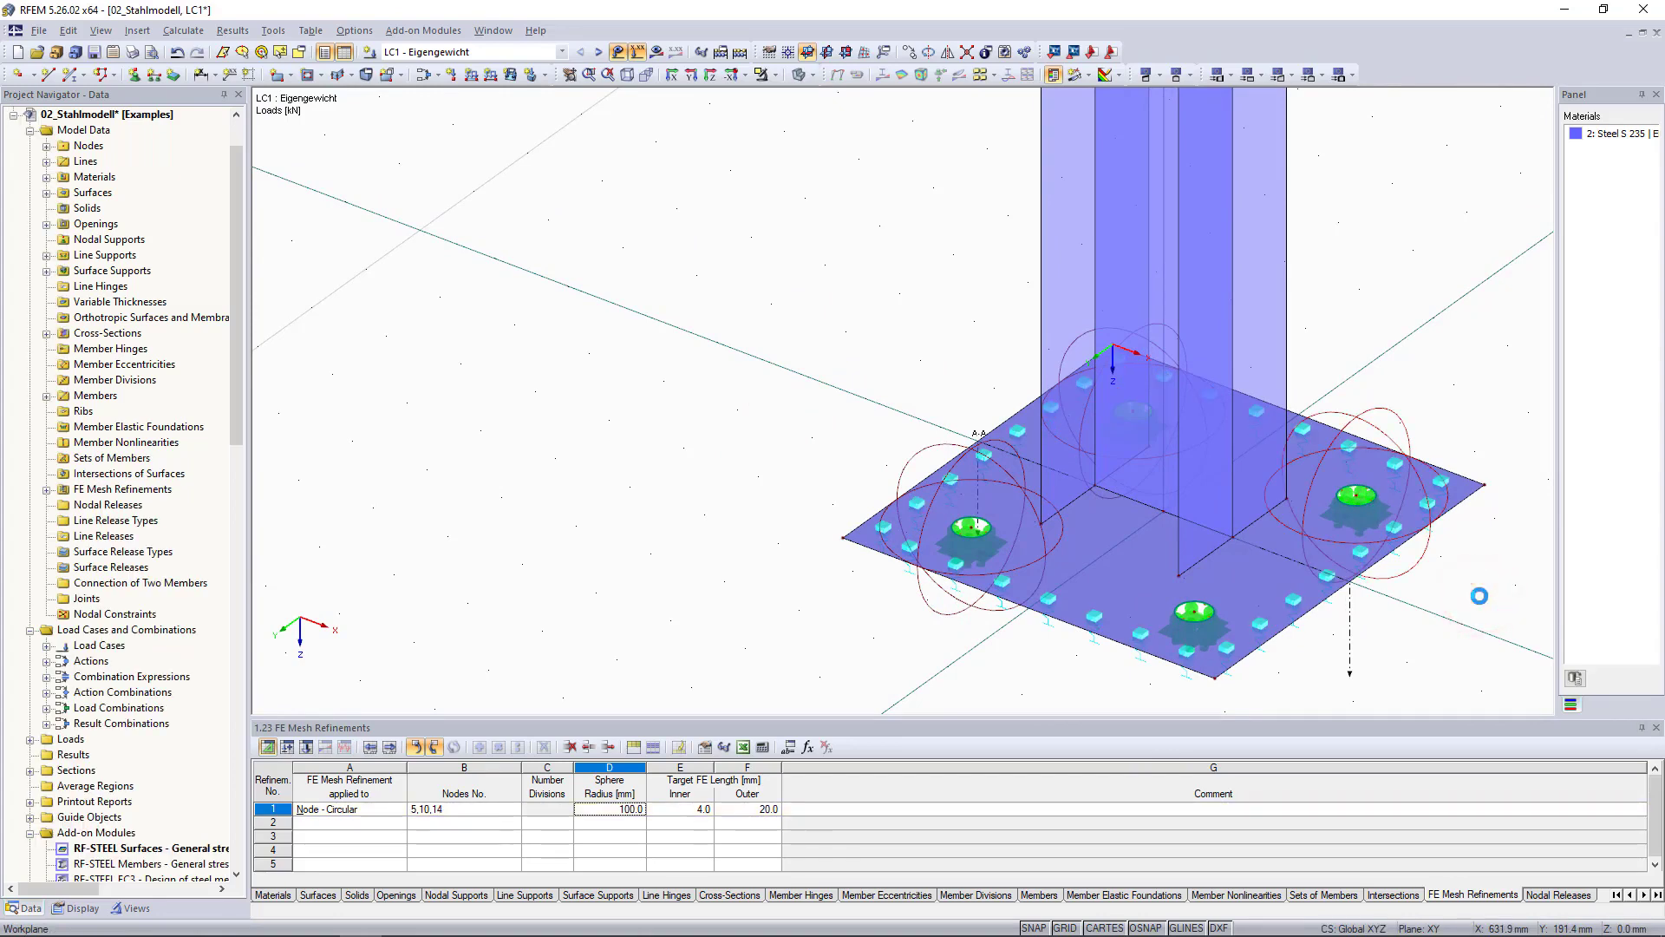
Add a second Node - Circular entry to the FE Mesh Refinements table and assign it to node 18 at the remaining hole
{"action": "left_click_drag", "start_coordinate": [906, 718], "coordinate": [907, 683]}
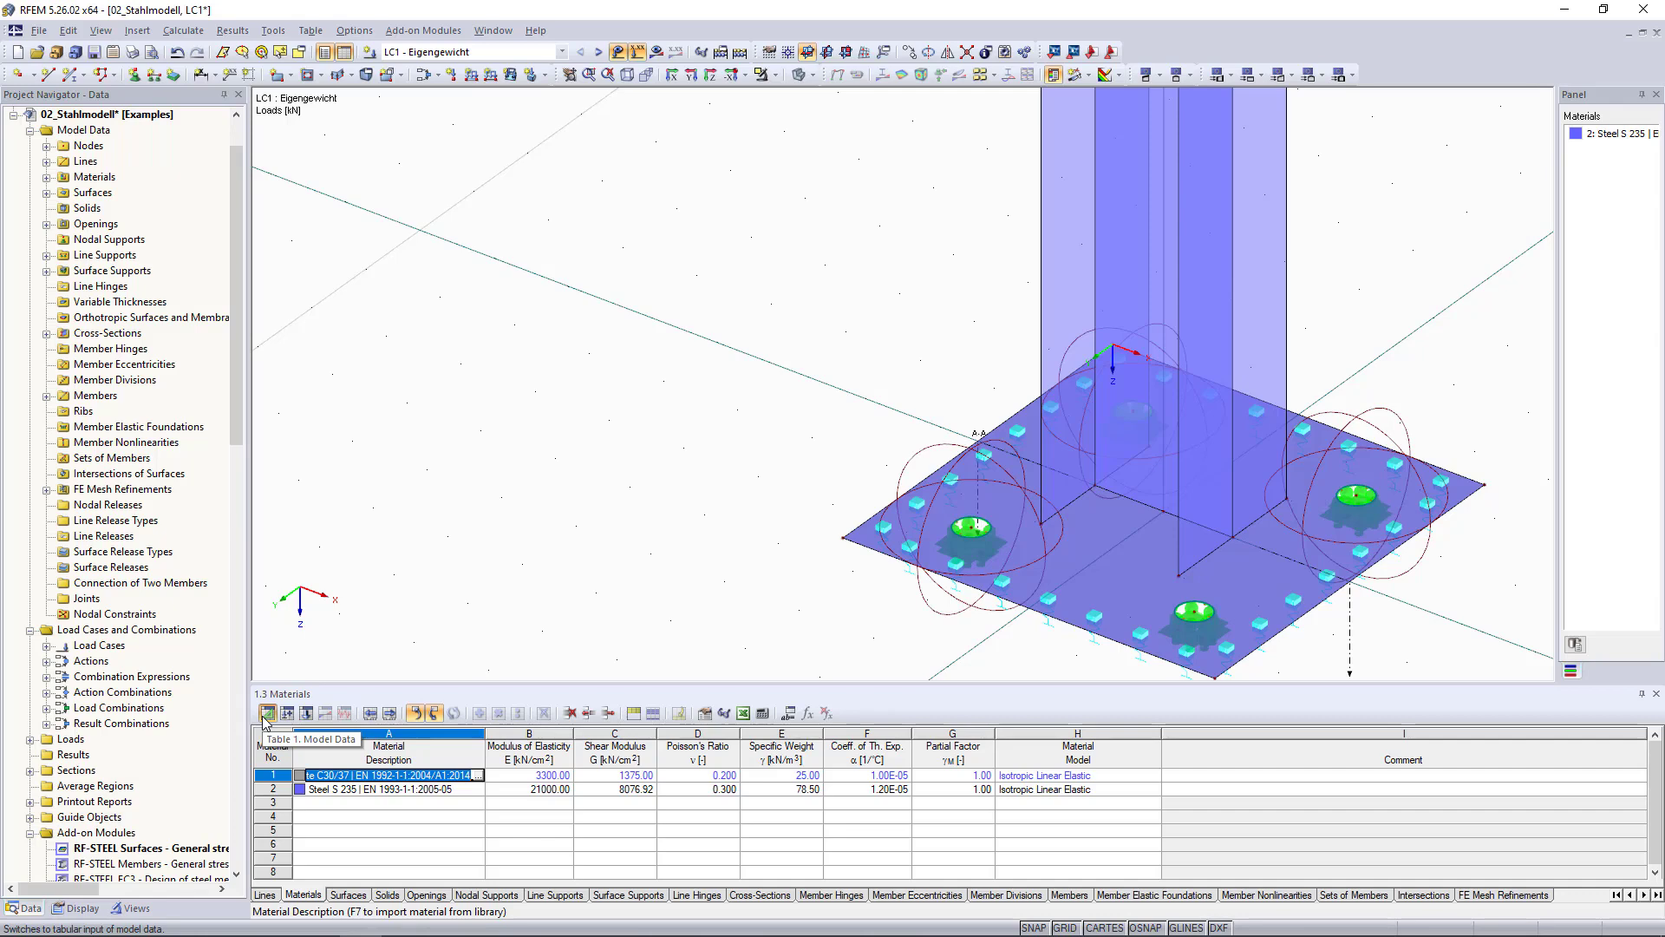
{"action": "left_click", "coordinate": [1472, 895]}
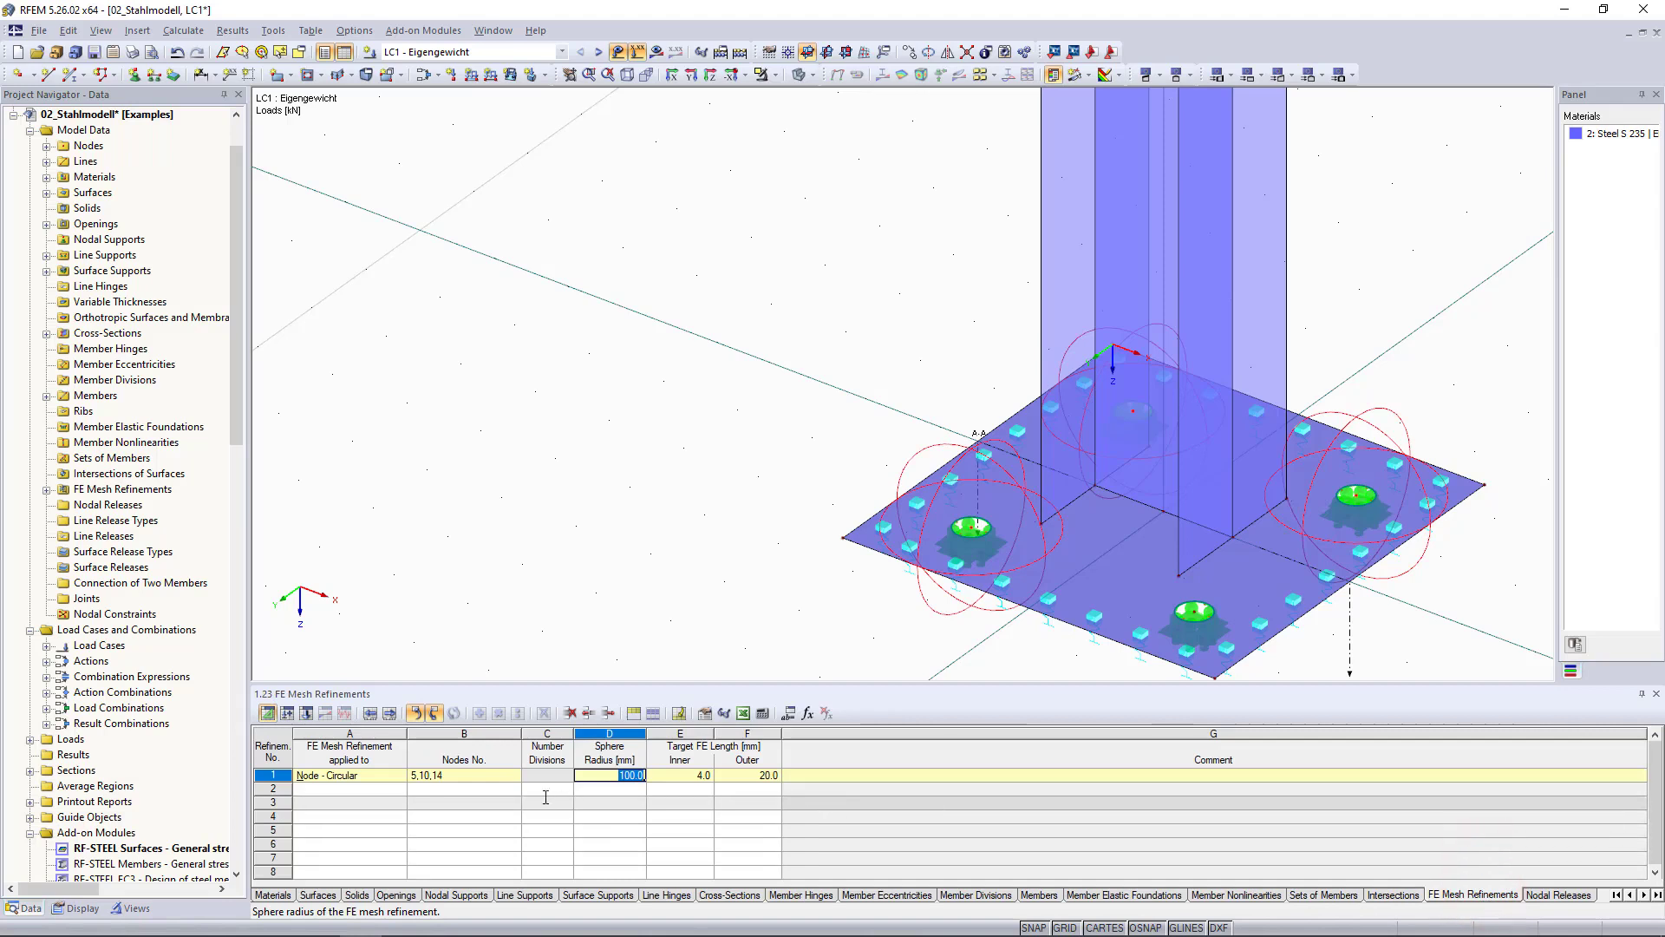
{"action": "left_click", "coordinate": [361, 789]}
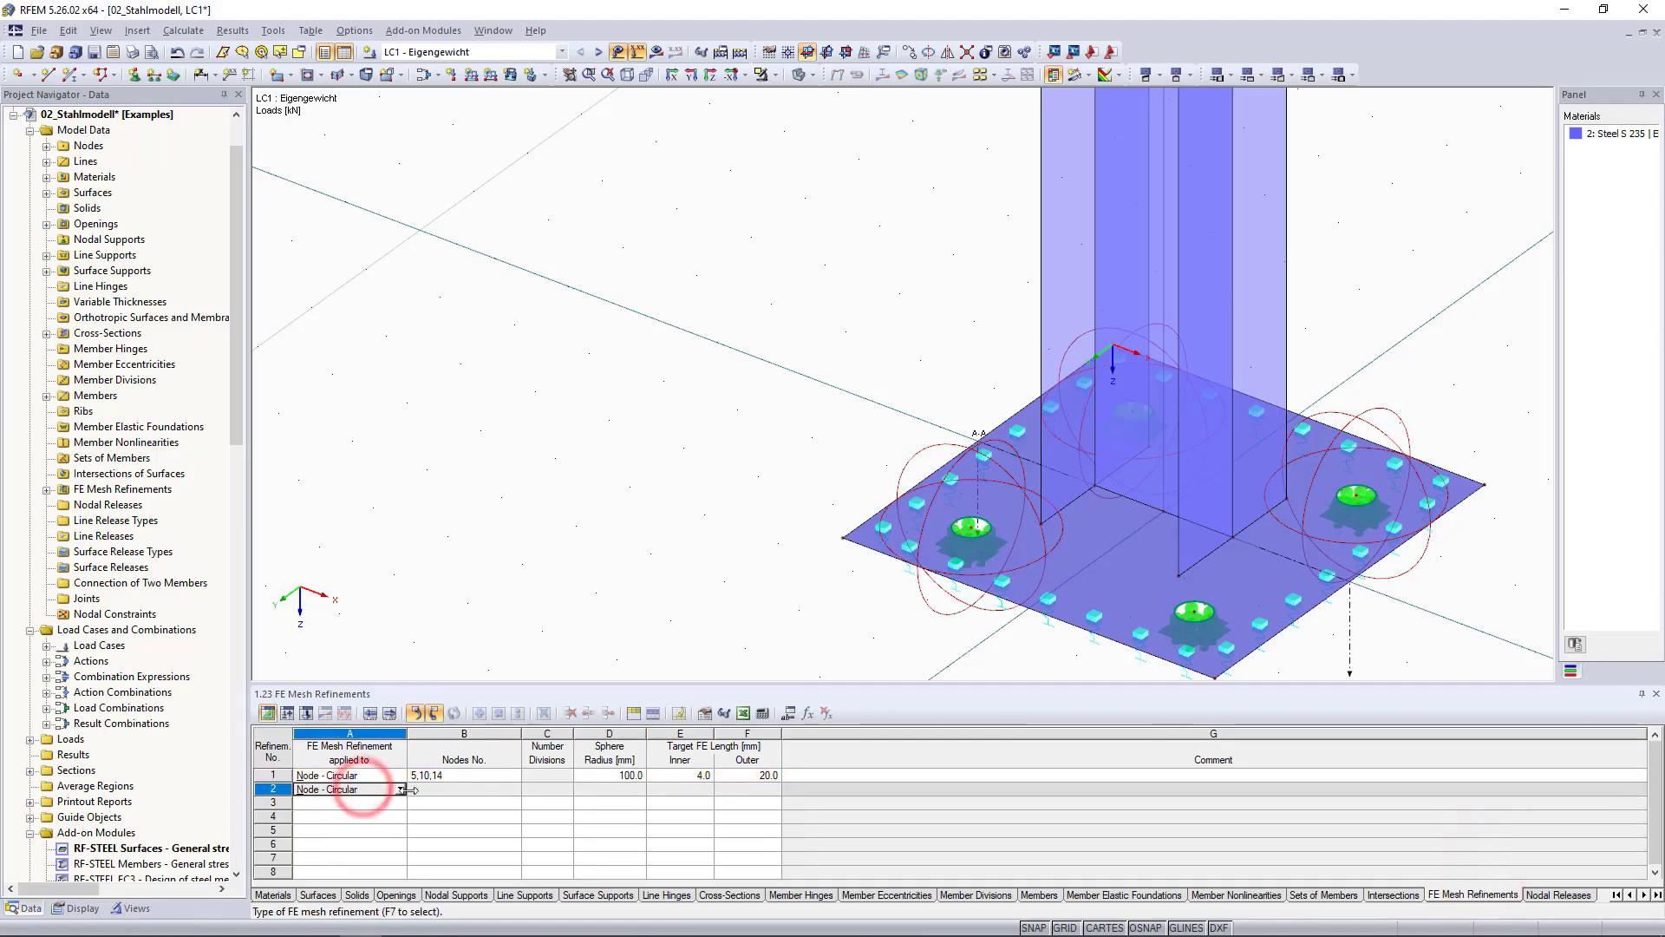
{"action": "left_click", "coordinate": [442, 789]}
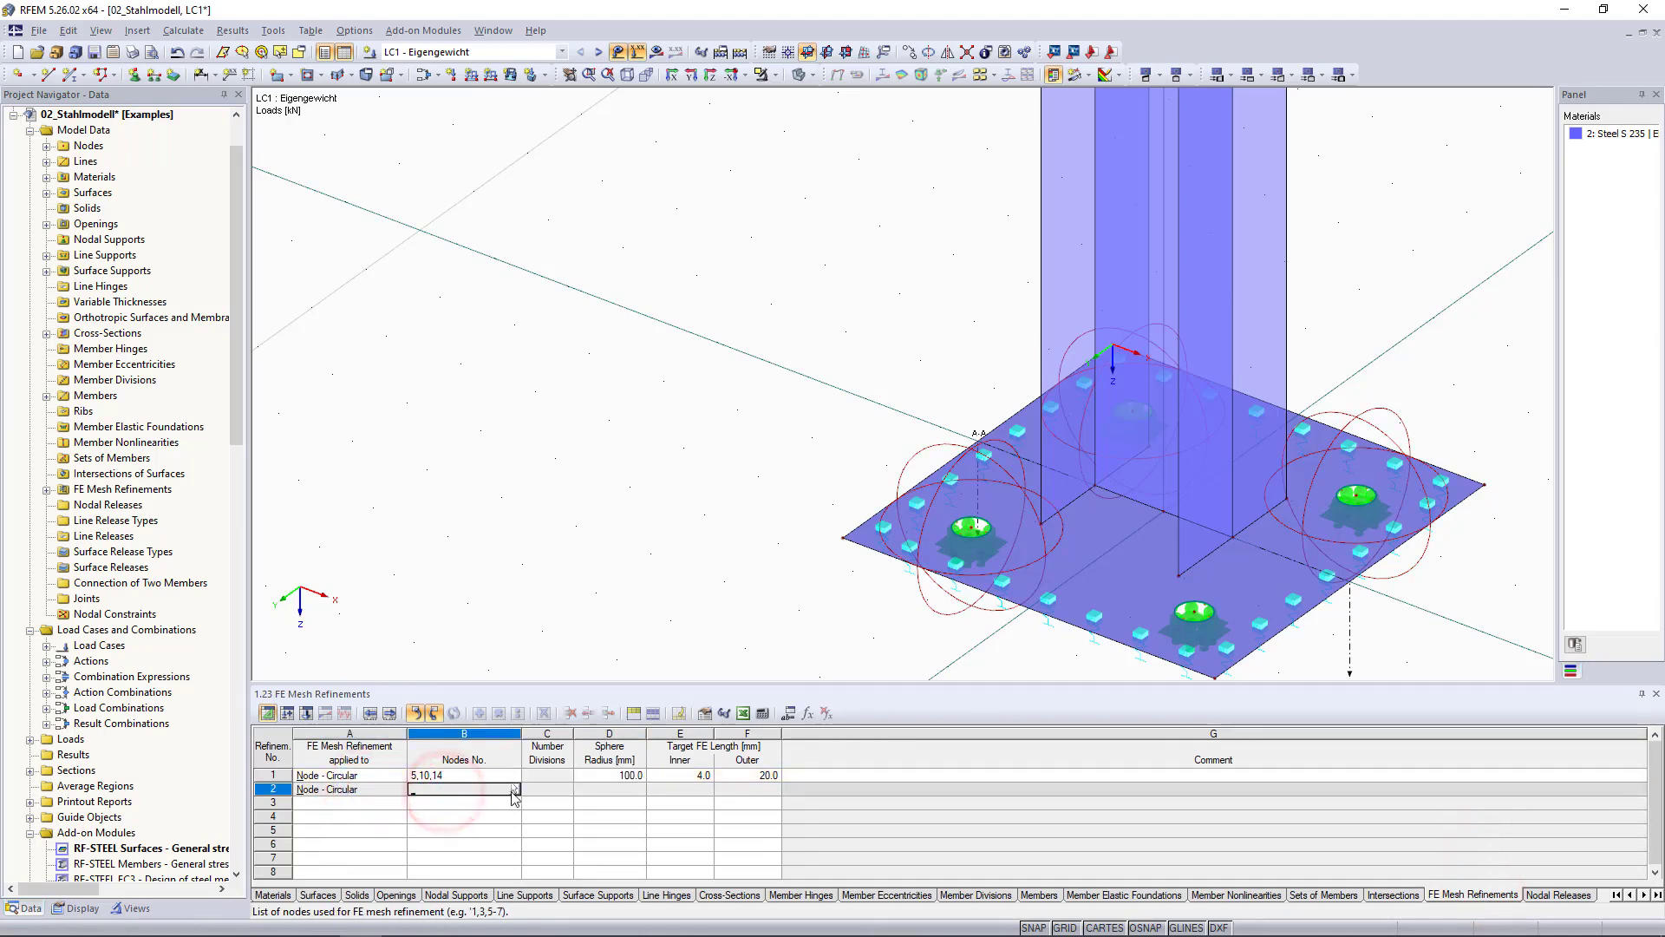
{"action": "left_click", "coordinate": [515, 789]}
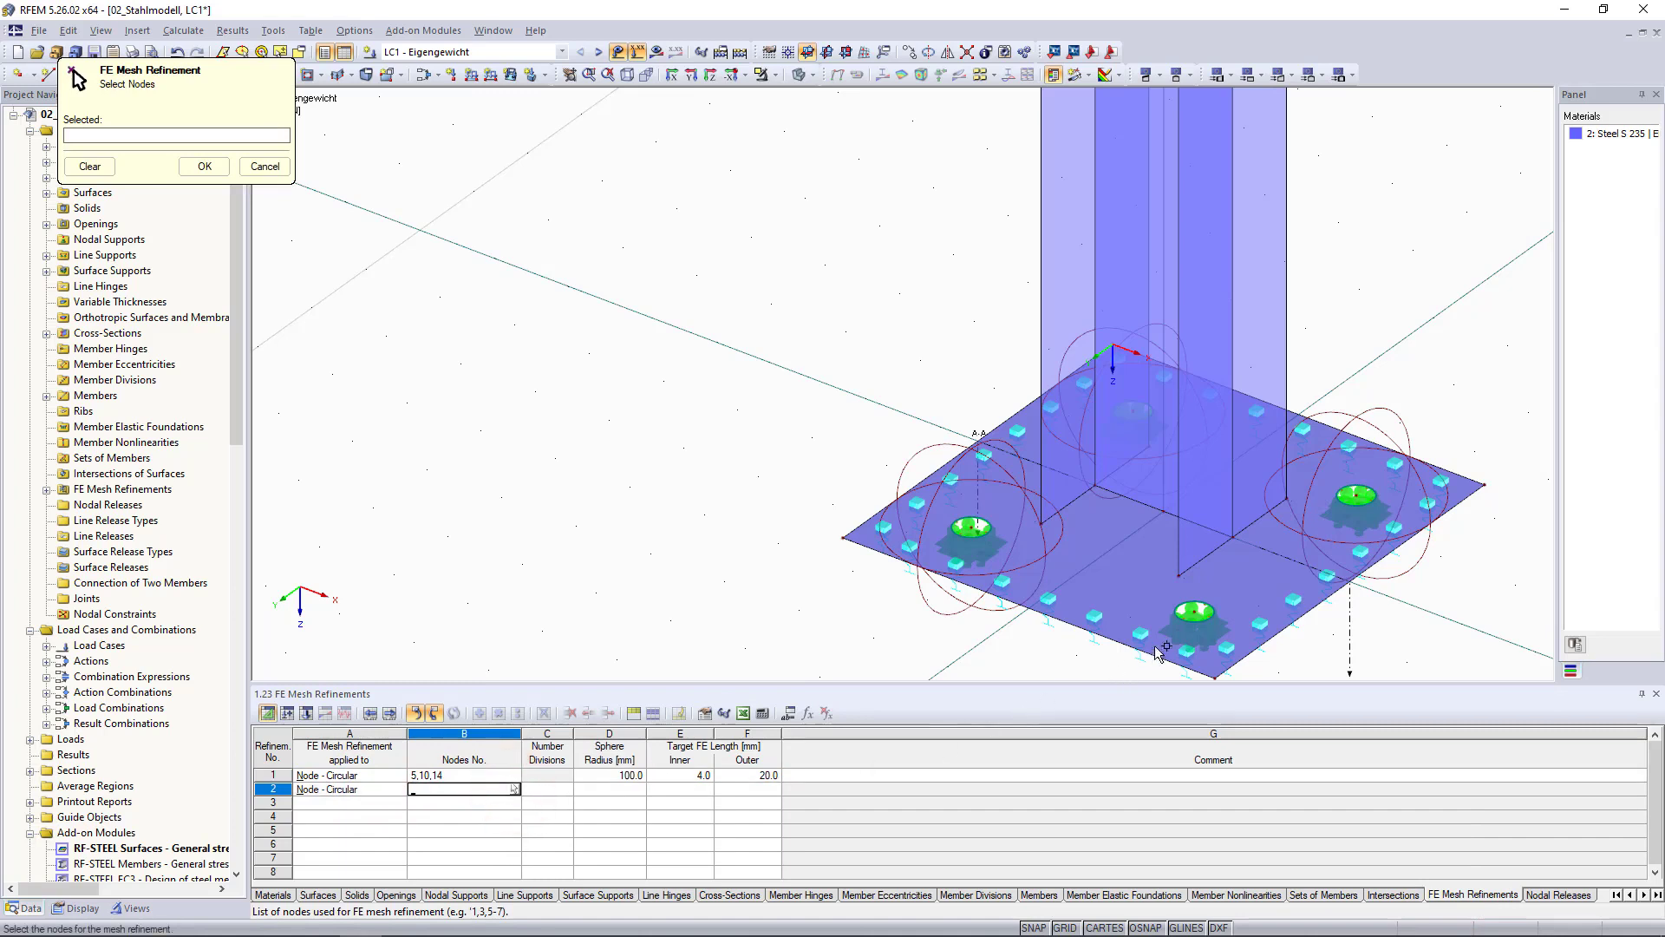
{"action": "left_click", "coordinate": [1195, 612]}
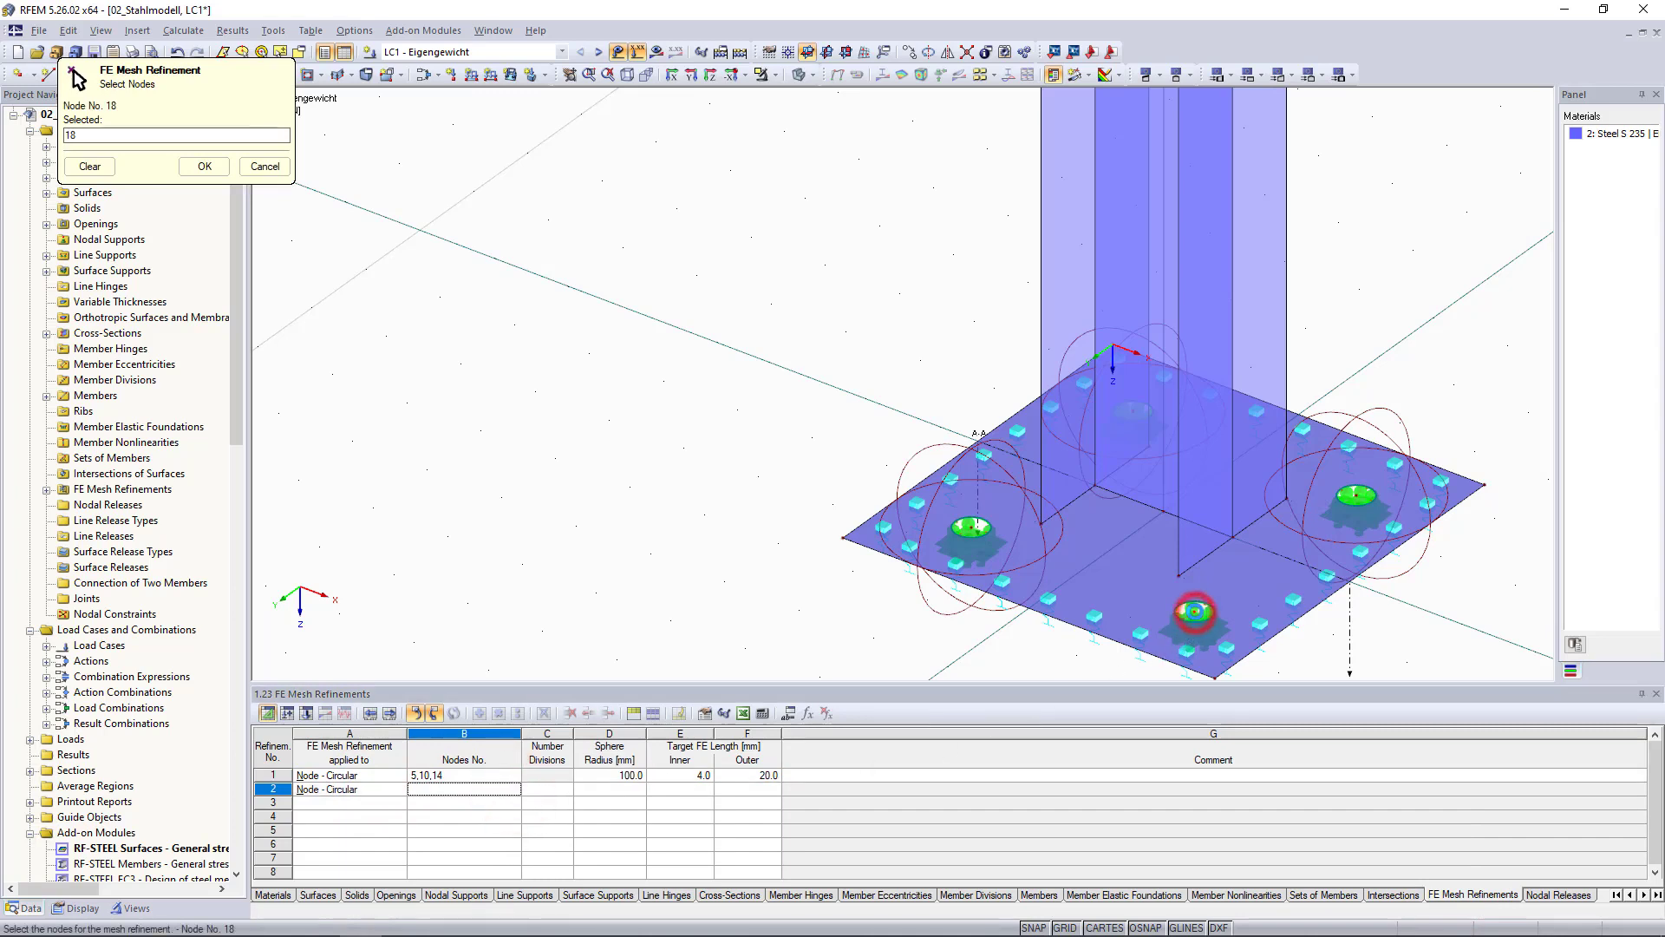
{"action": "left_click", "coordinate": [205, 166]}
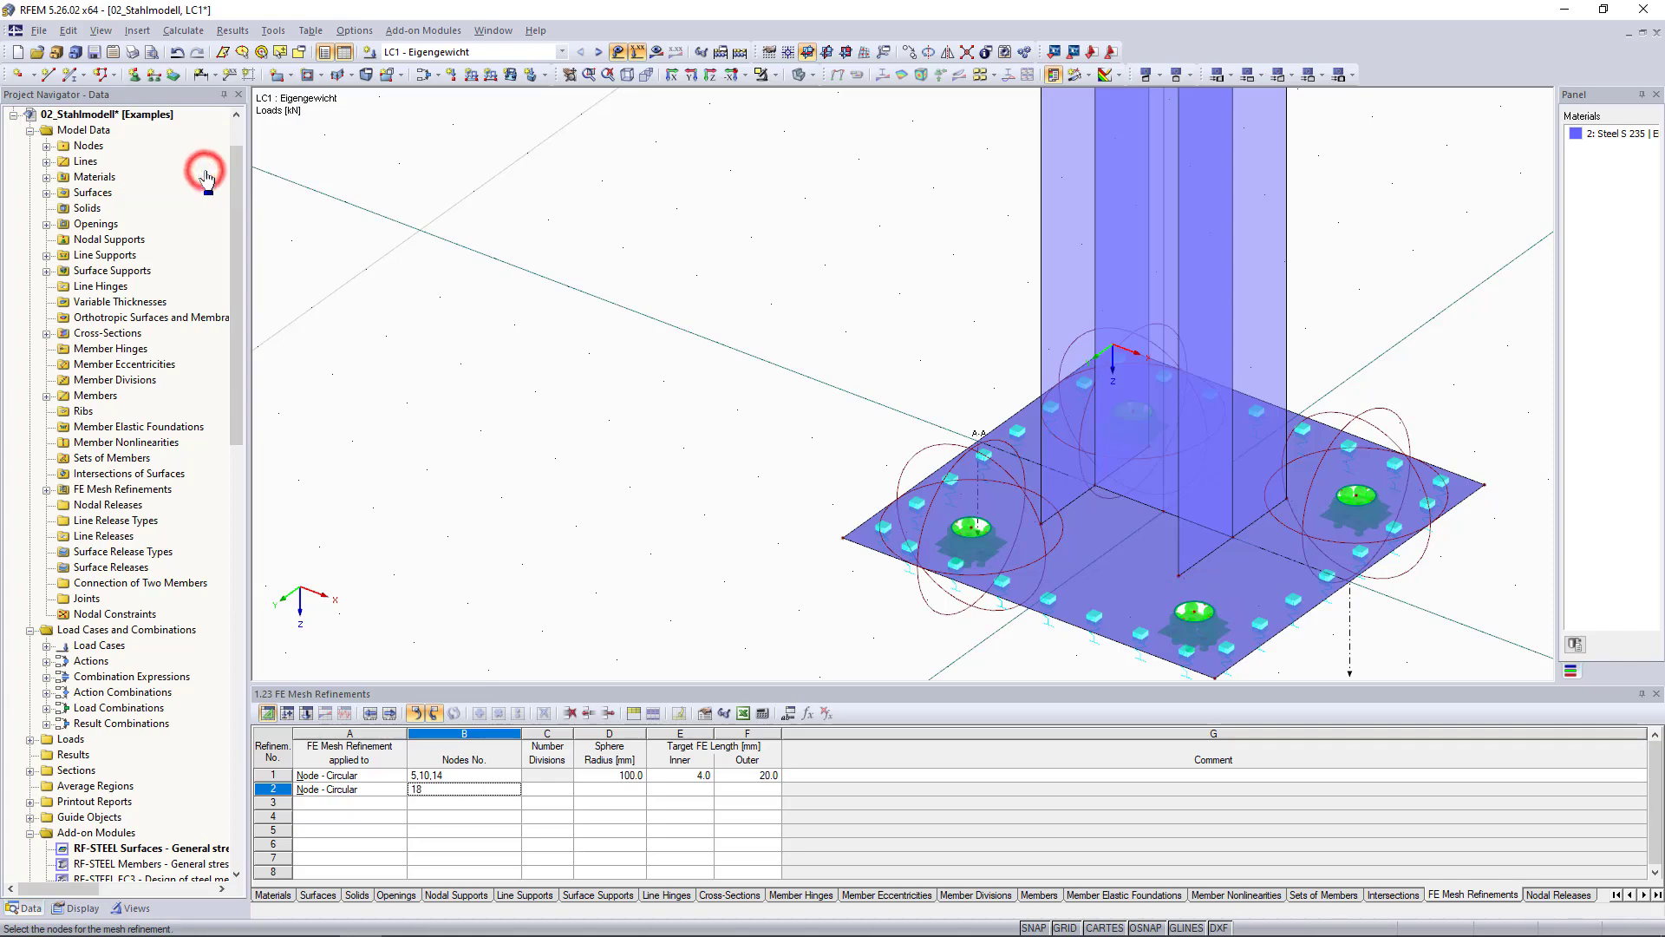
Set node 18's refinement to a 100 mm sphere radius, 4 mm inner and 20 mm outer target FE length
{"action": "left_click", "coordinate": [632, 789]}
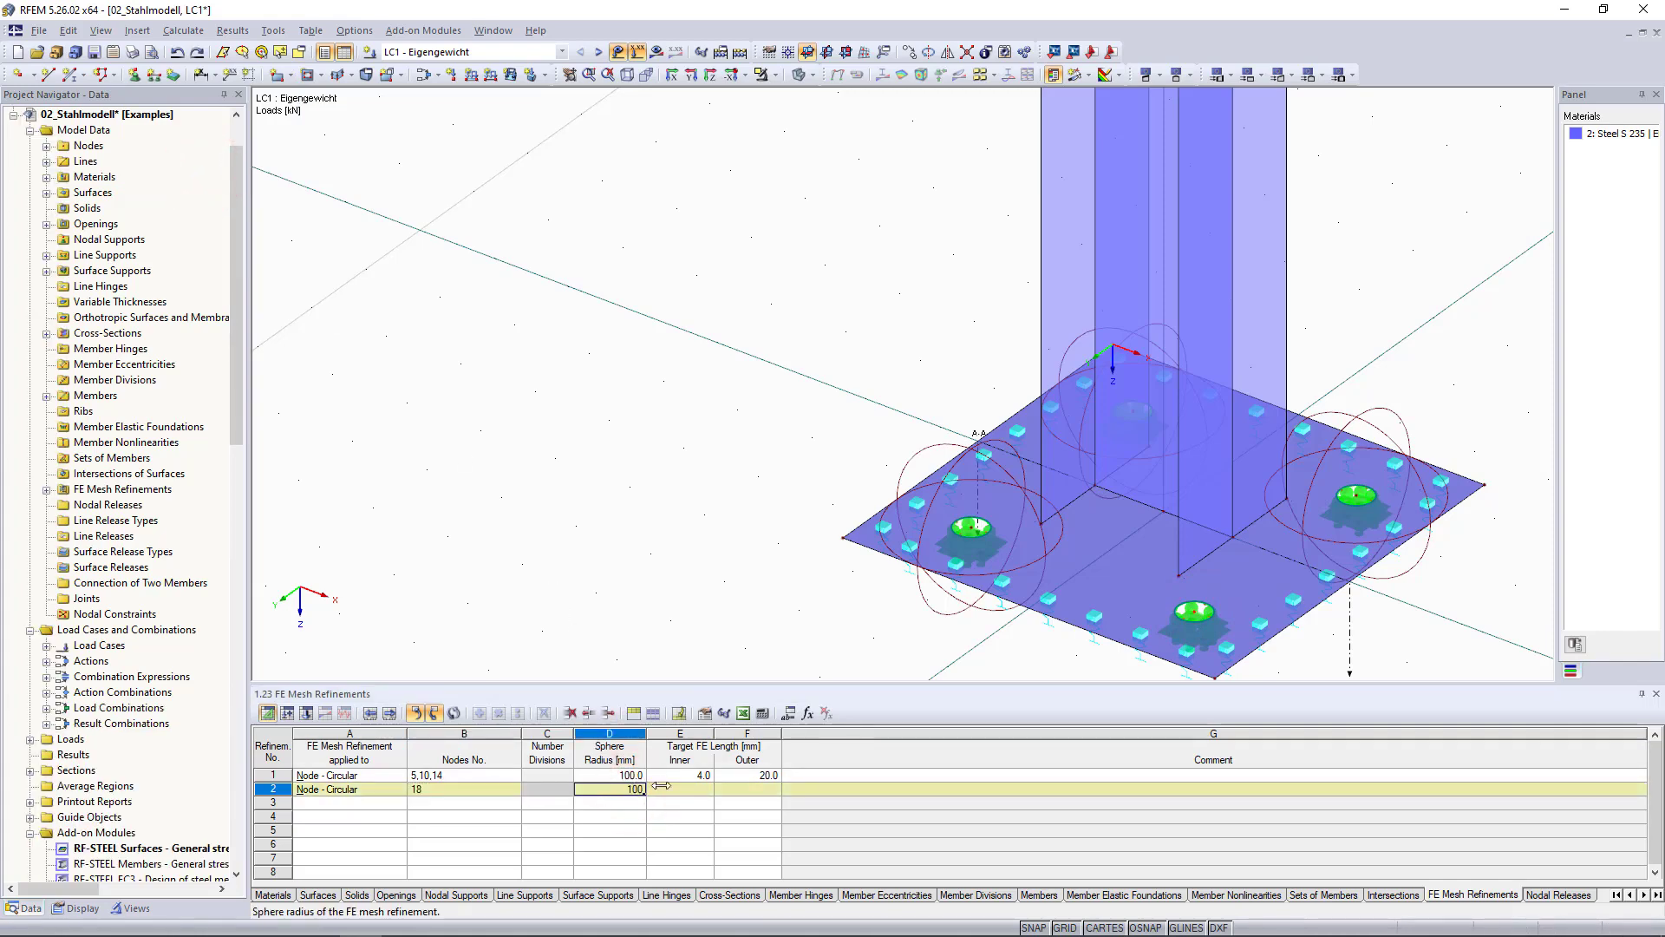
{"action": "left_click", "coordinate": [673, 787]}
{"action": "type", "text": "4"}
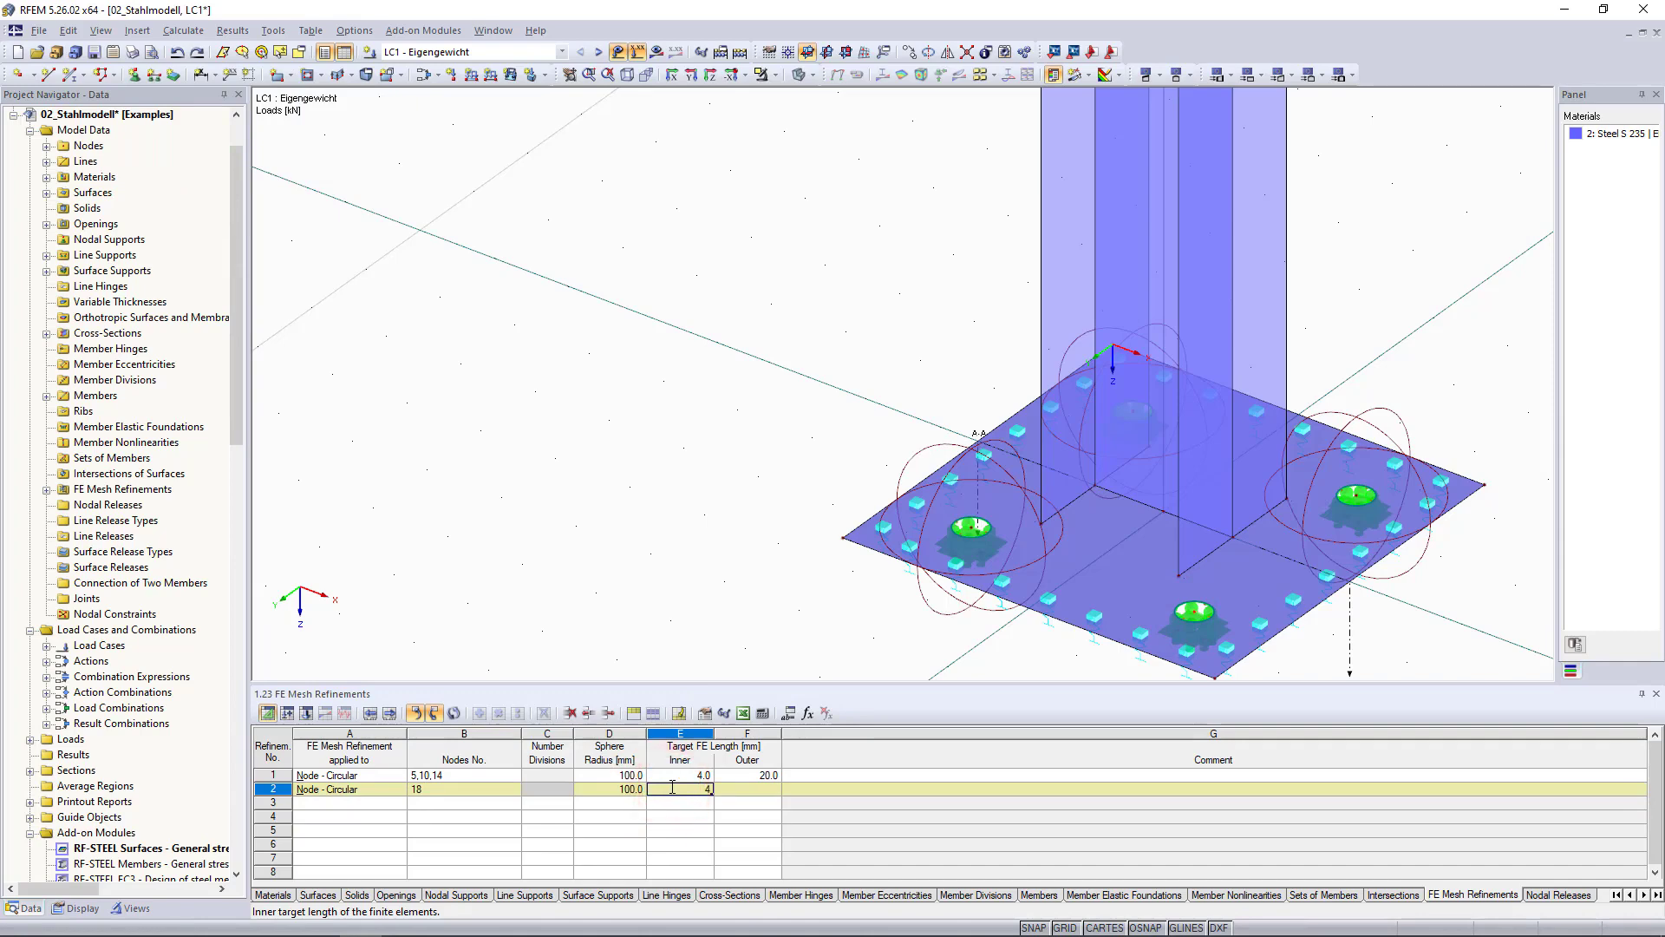
{"action": "left_click", "coordinate": [744, 789]}
{"action": "type", "text": "20"}
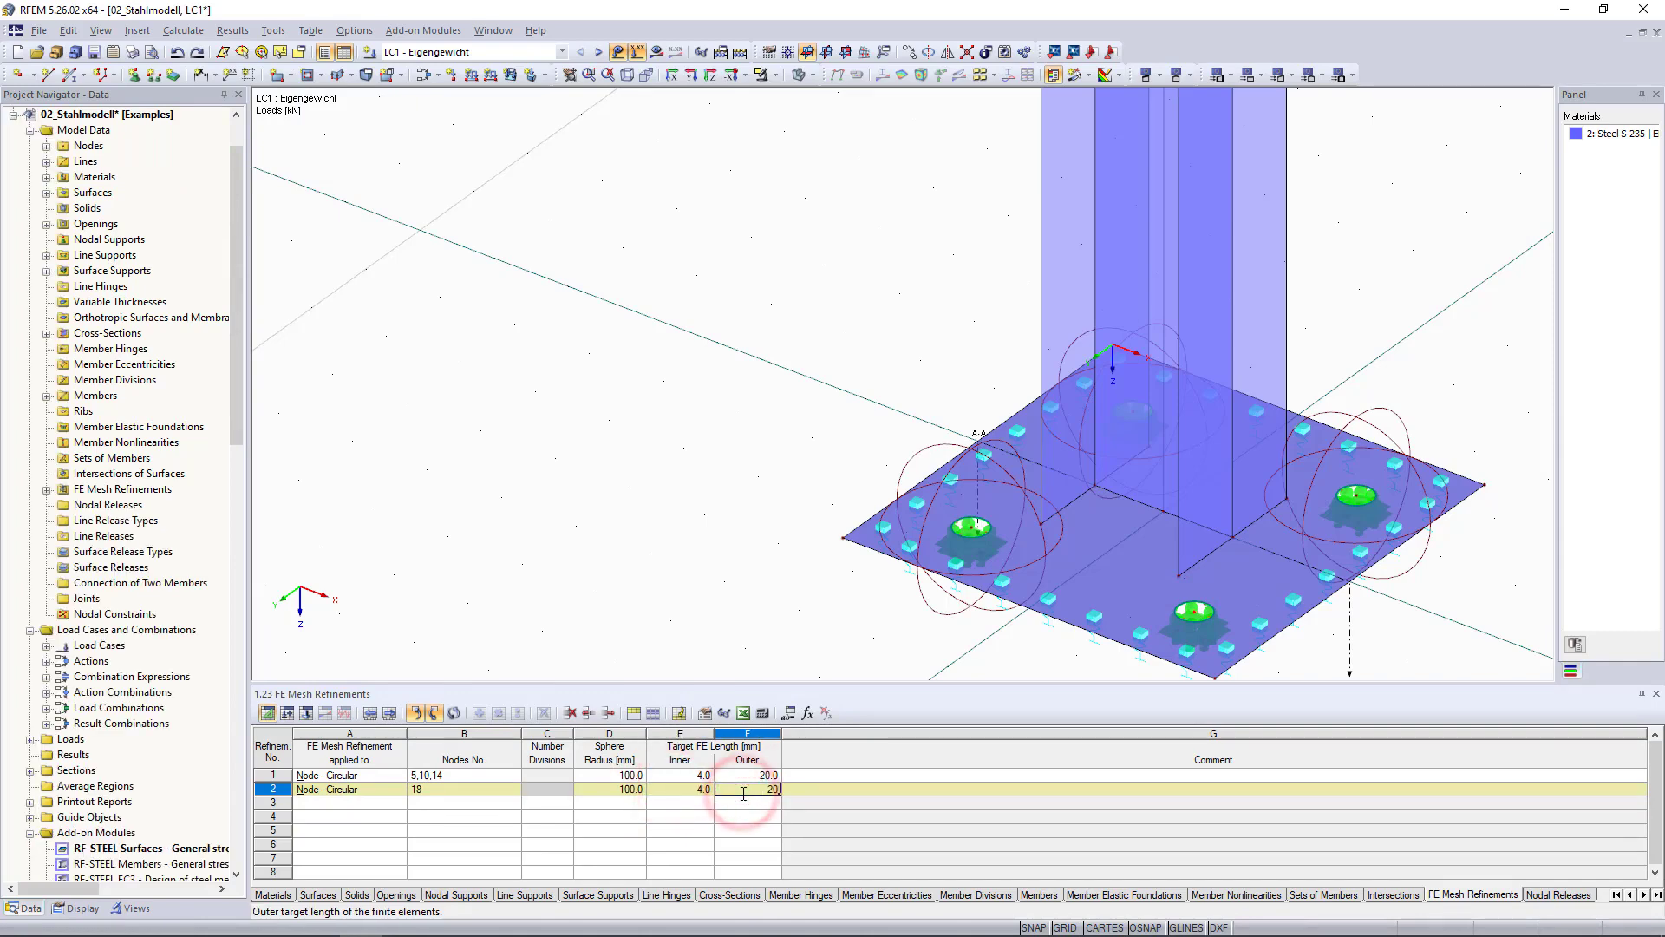
{"action": "key", "text": "Return"}
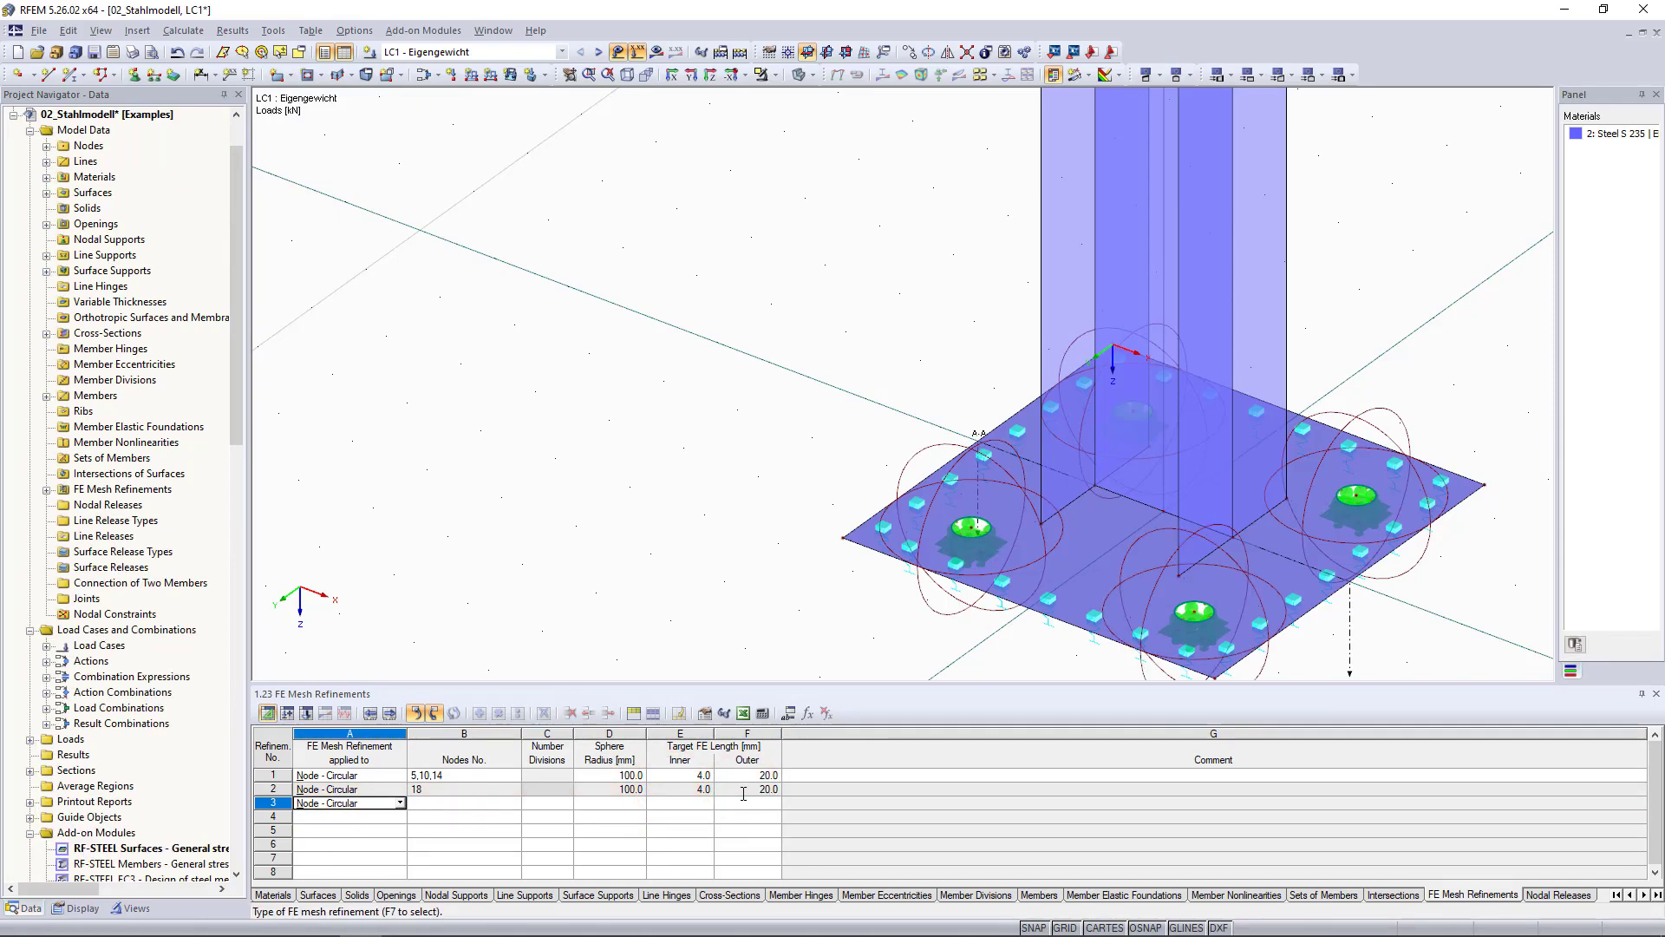
Start a new FE mesh refinement for line 14, the web line at the column's base
{"action": "scroll", "coordinate": [731, 517], "scroll_direction": "down", "scroll_amount": 3}
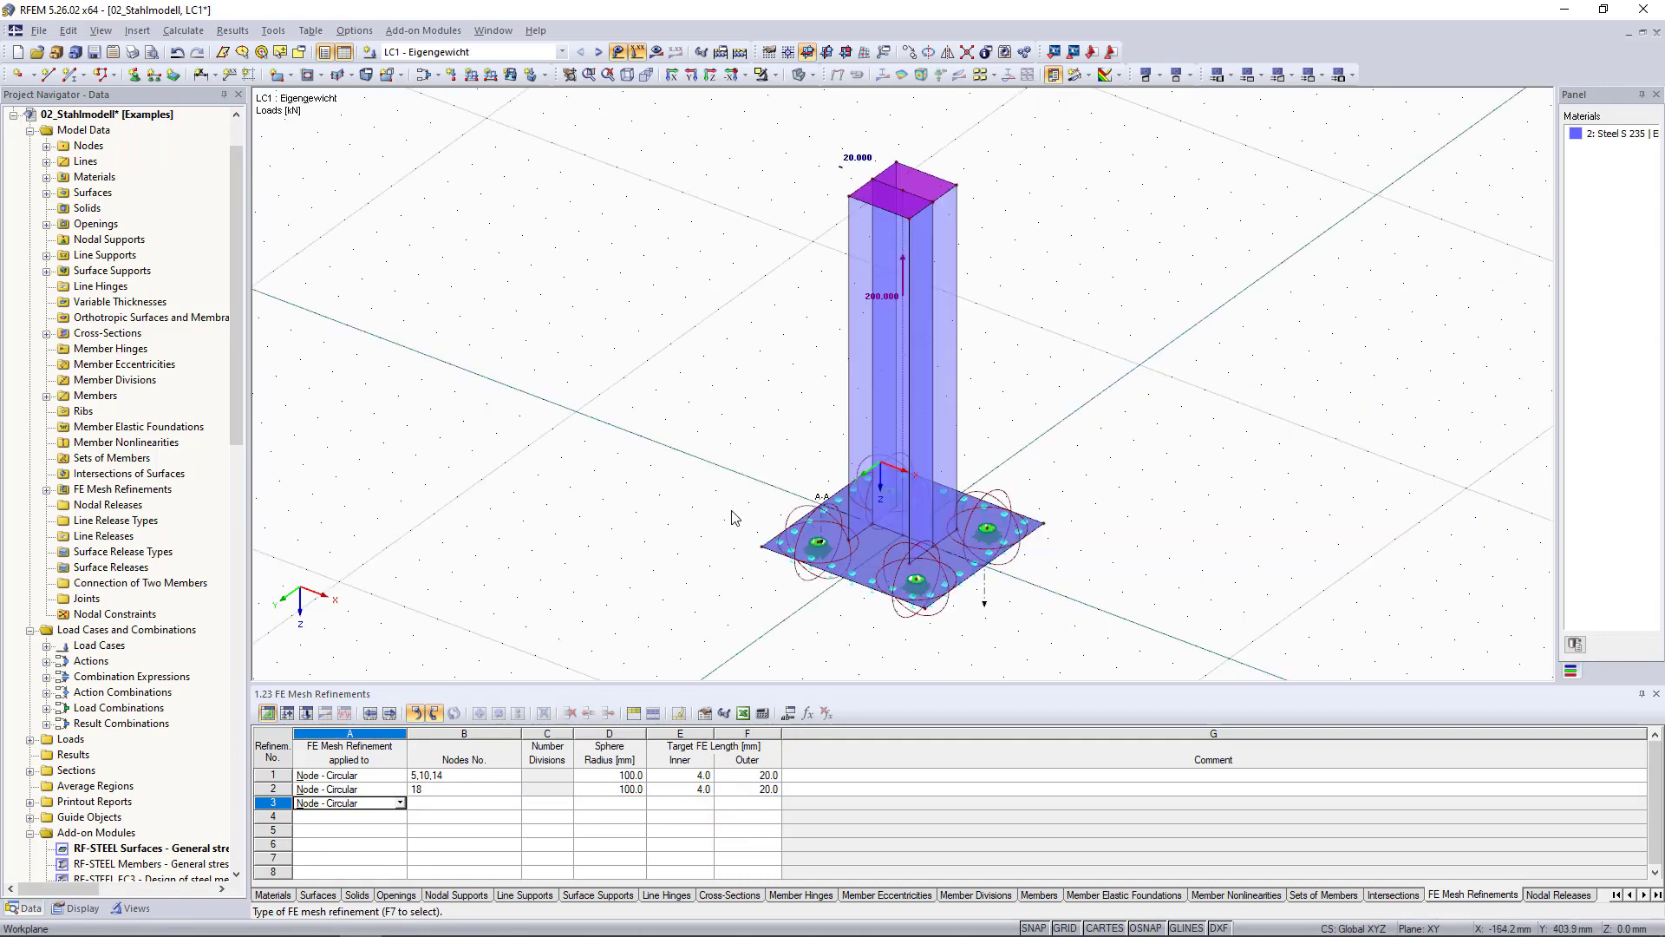
{"action": "left_click", "coordinate": [589, 74]}
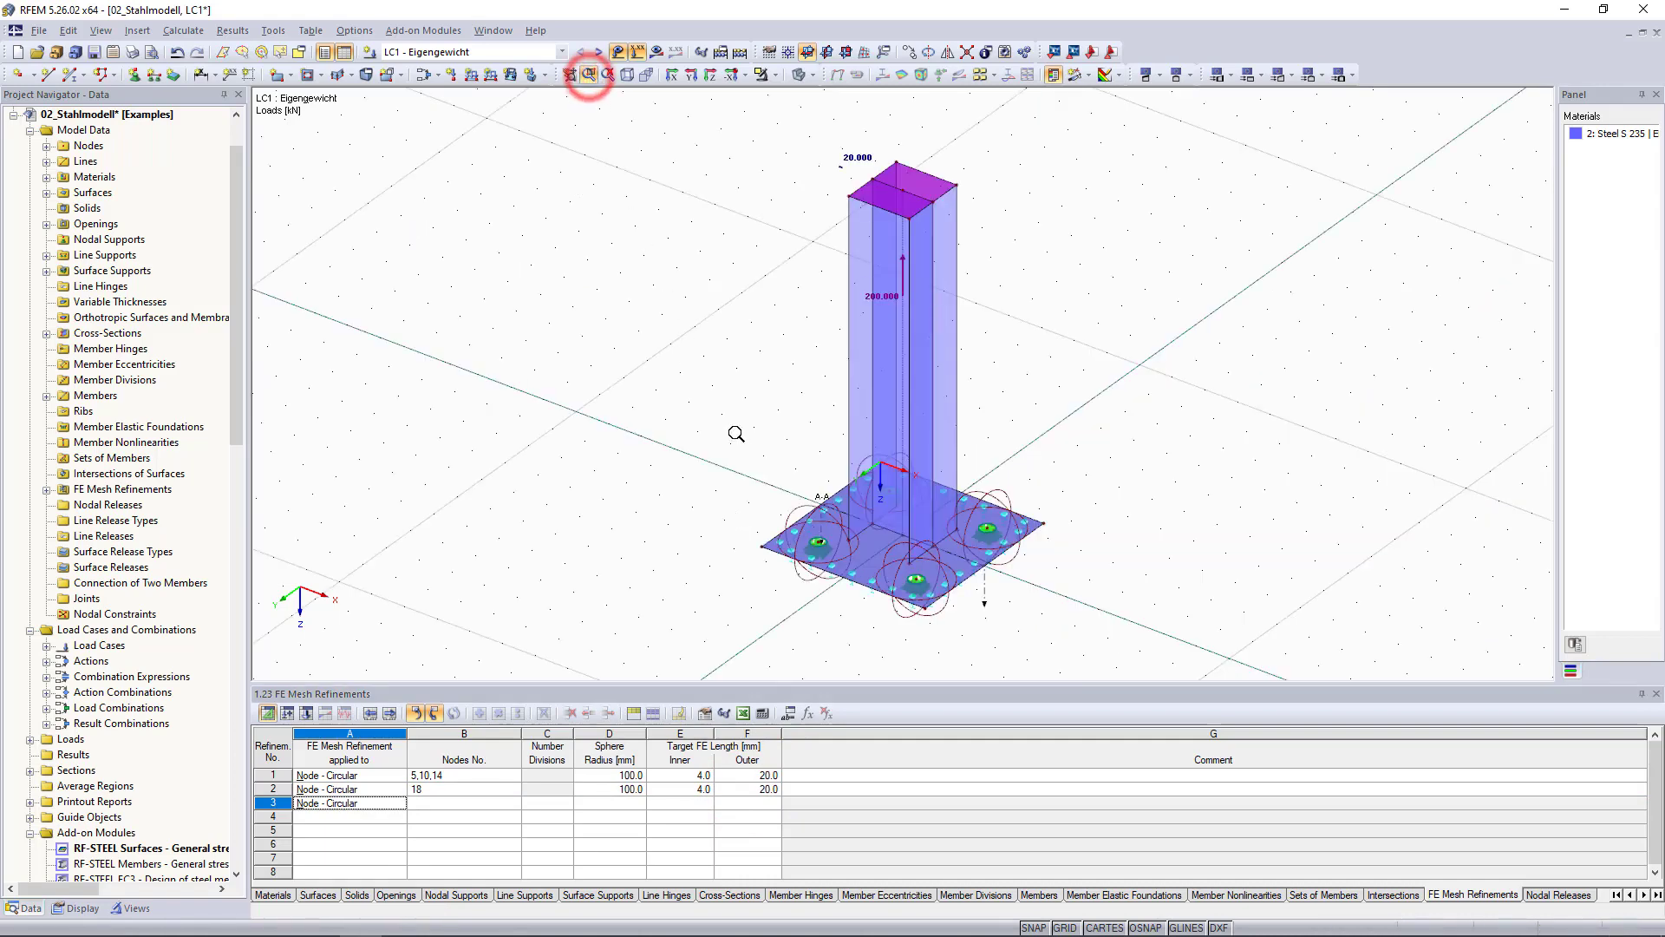
{"action": "left_click_drag", "start_coordinate": [782, 489], "coordinate": [1043, 602]}
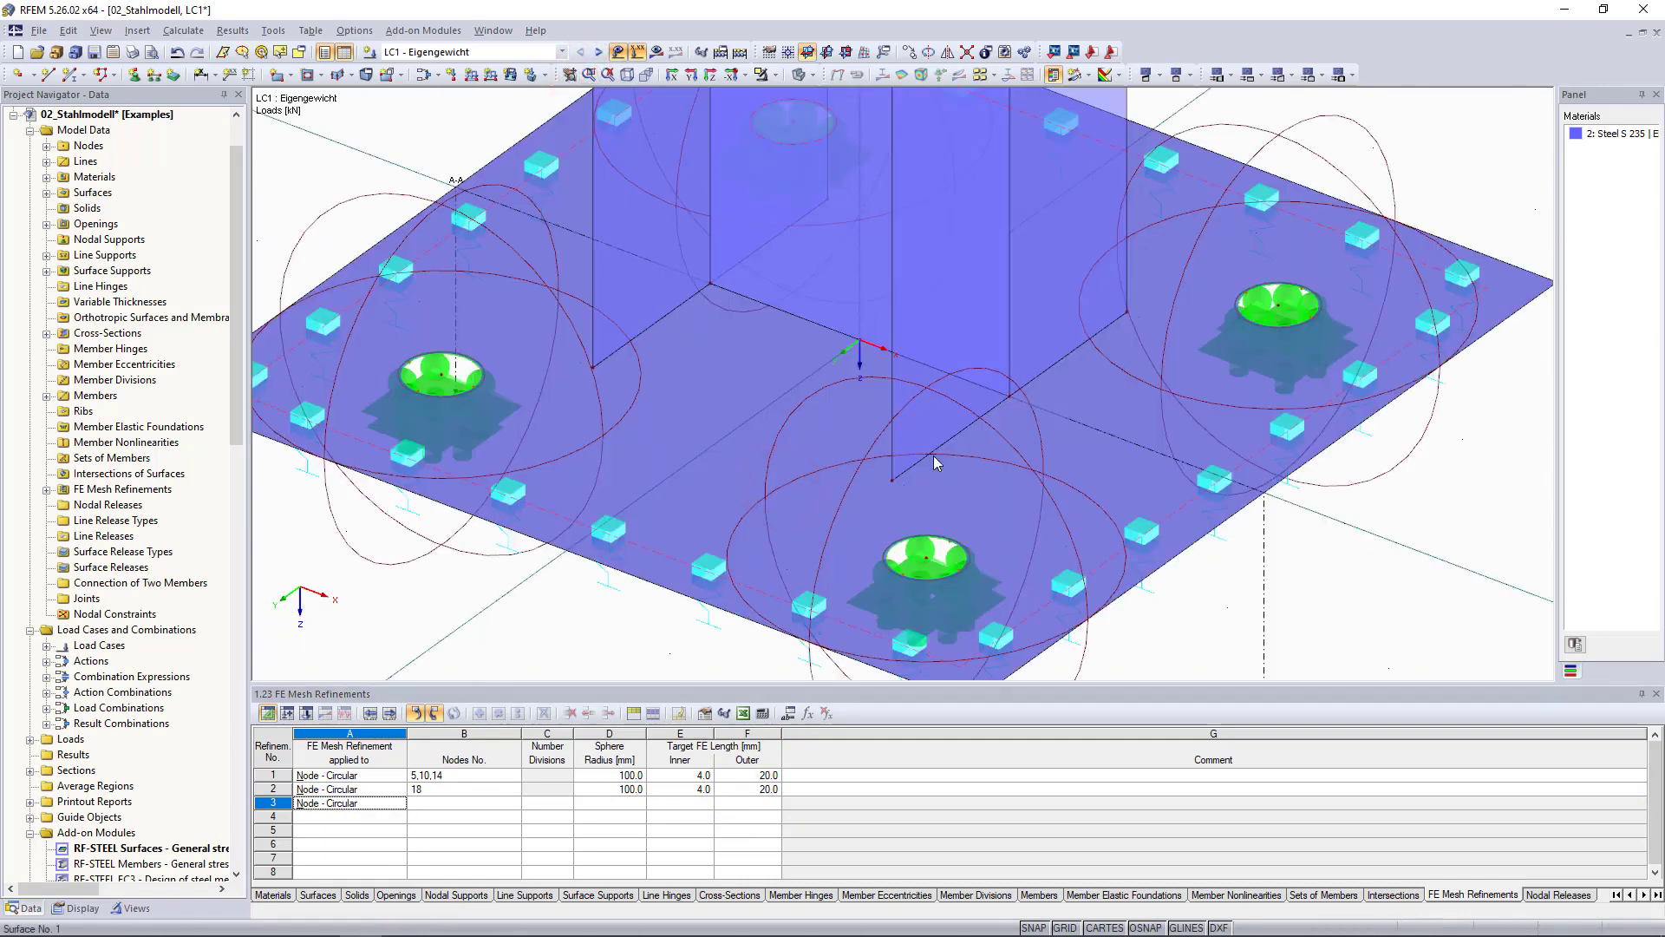
{"action": "double_click", "coordinate": [819, 328]}
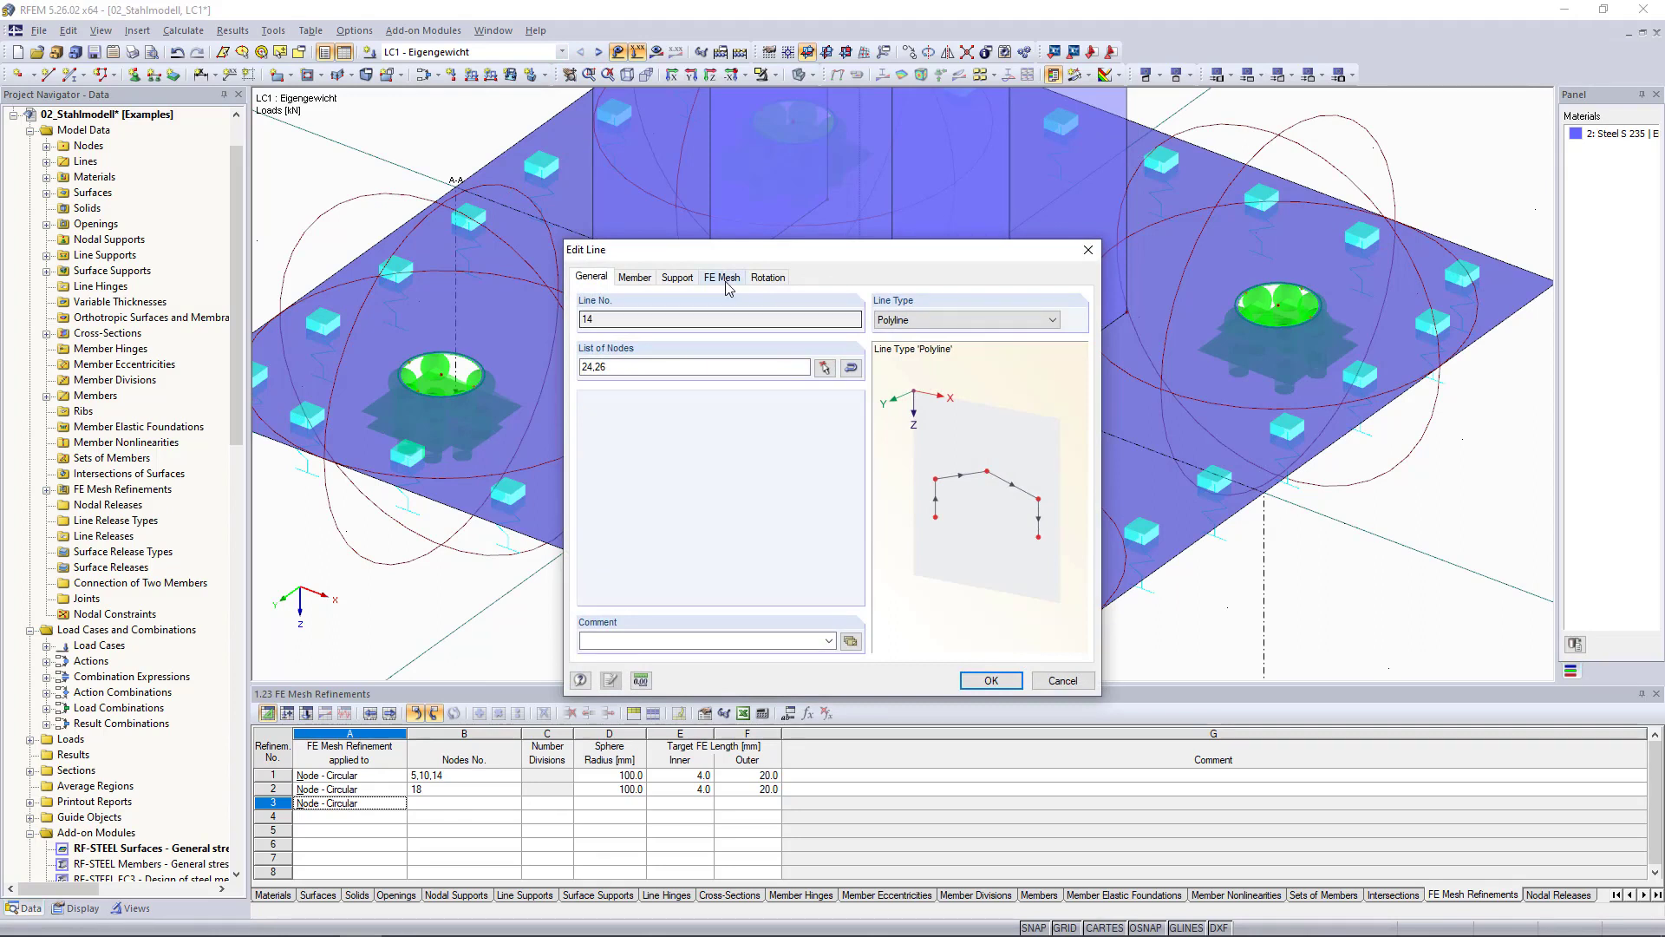
{"action": "left_click", "coordinate": [725, 280]}
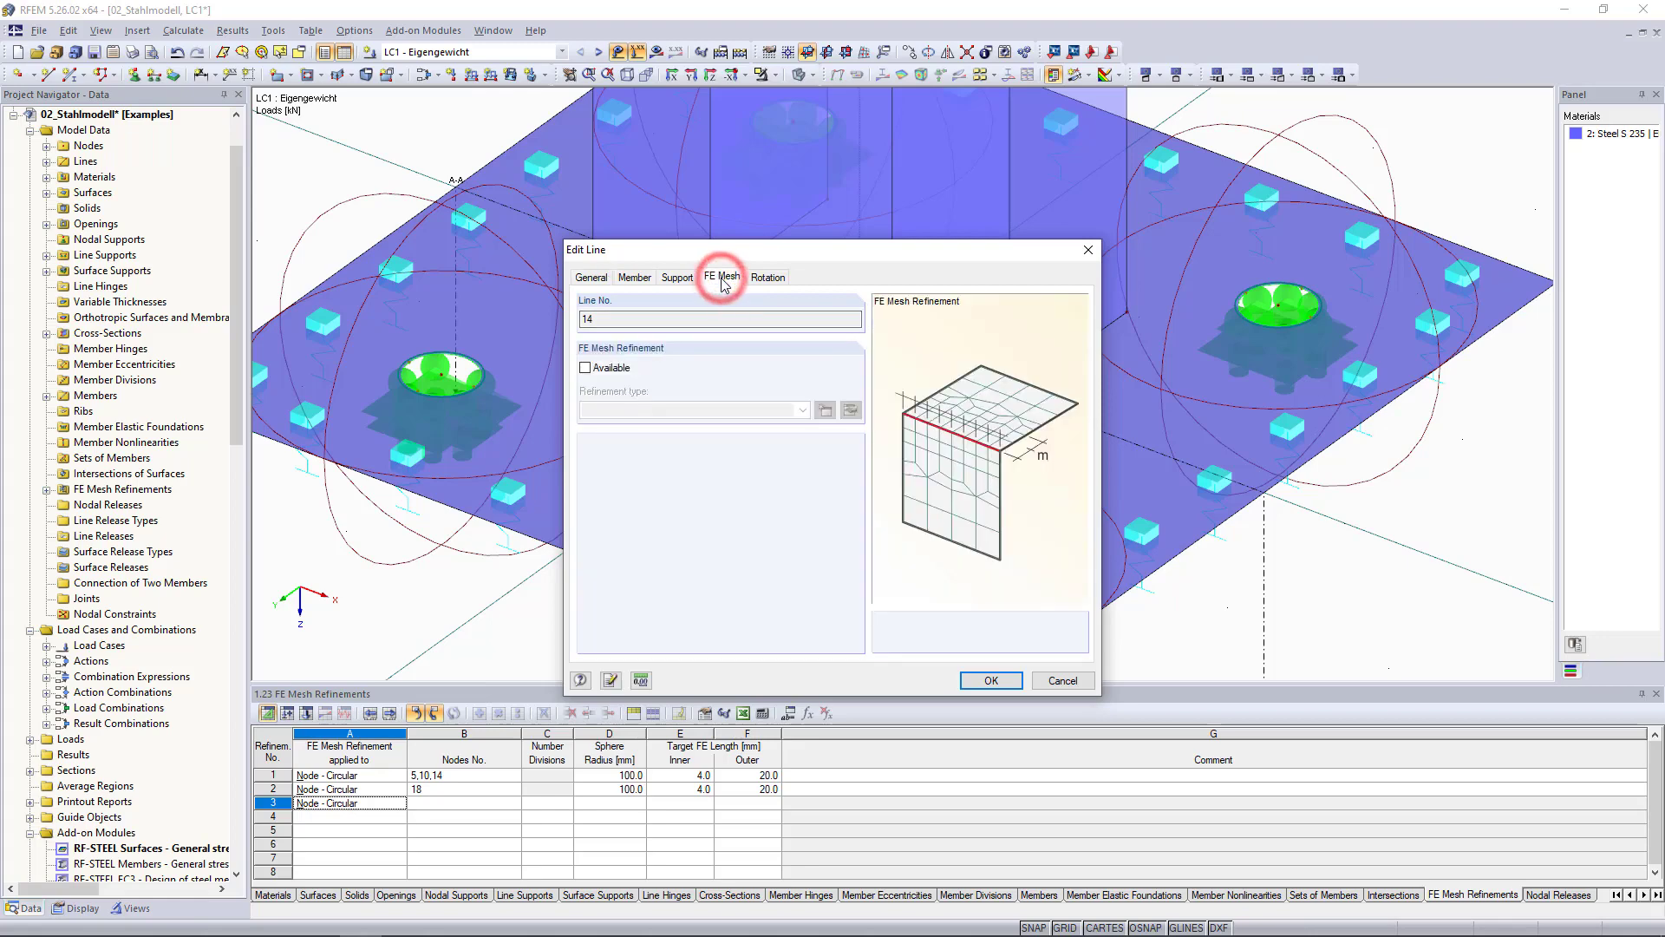
{"action": "left_click", "coordinate": [587, 368]}
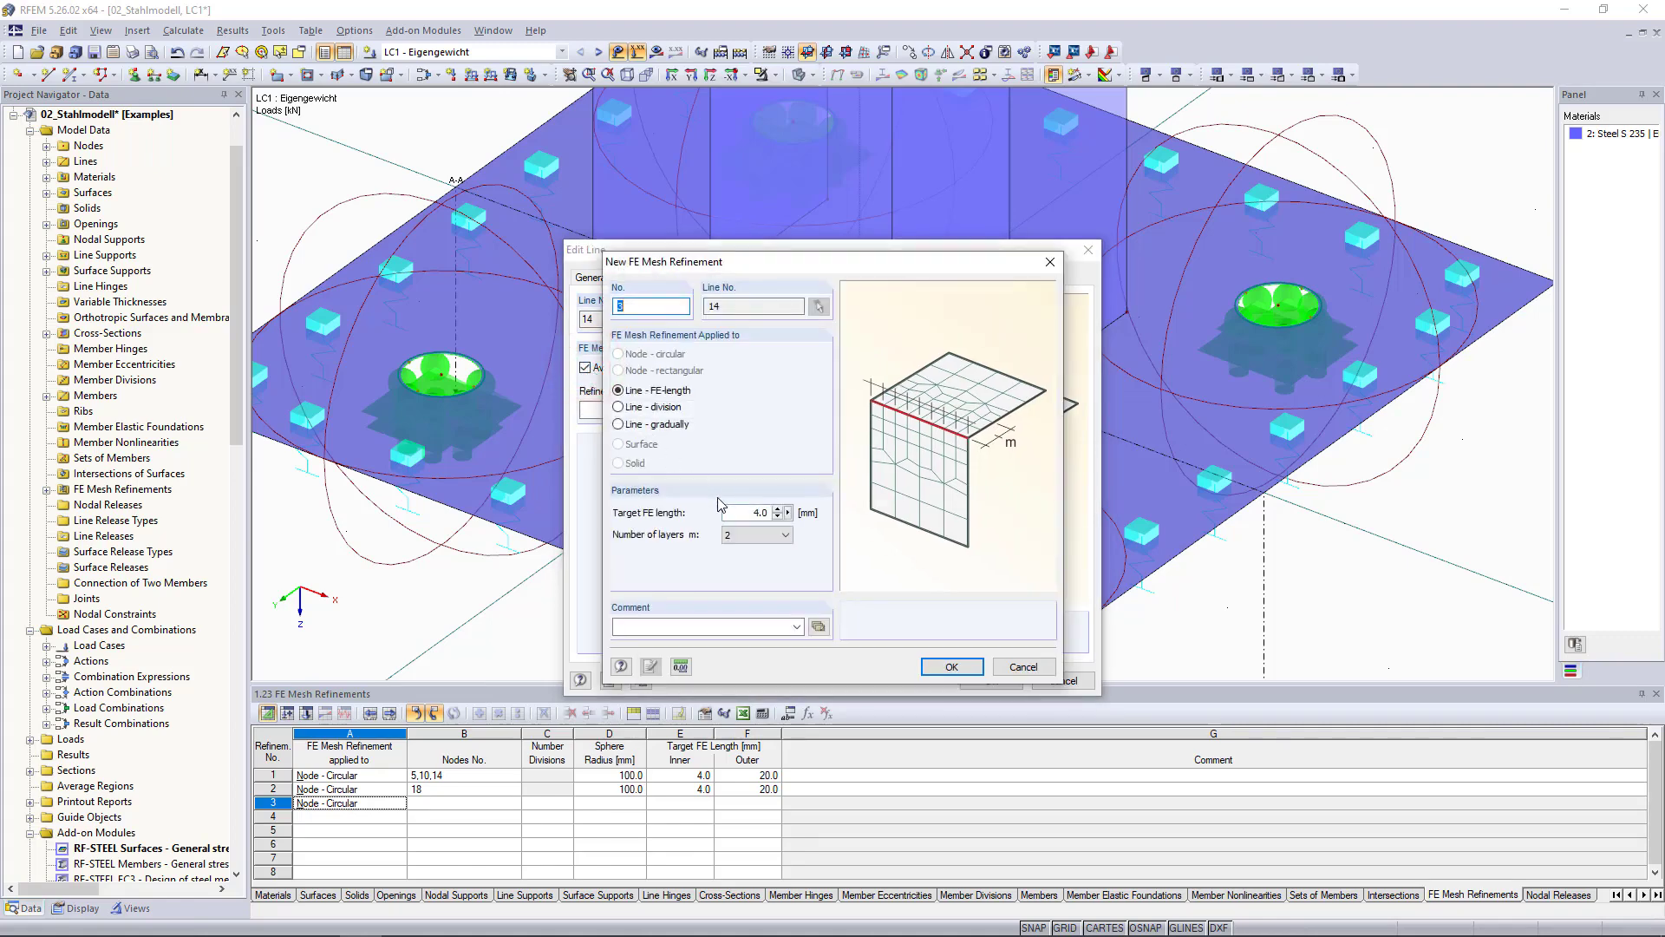
Set line 14's Line - FE-length refinement to a 1 mm target FE length and apply it to the line
{"action": "double_click", "coordinate": [737, 514]}
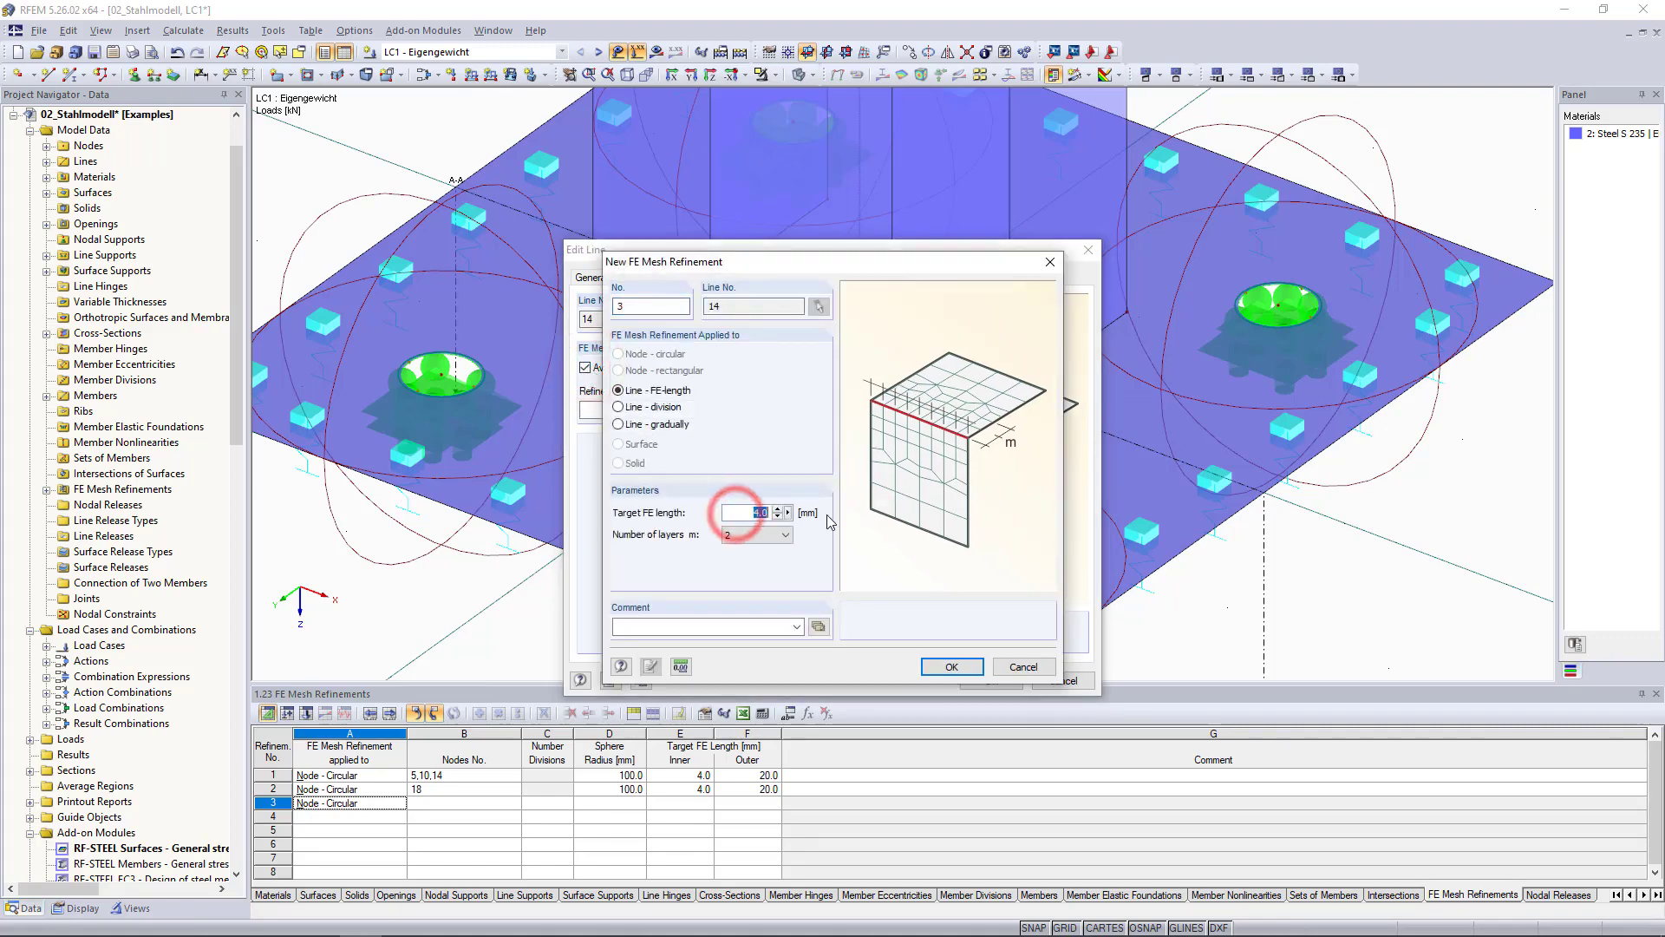
{"action": "left_click", "coordinate": [955, 665]}
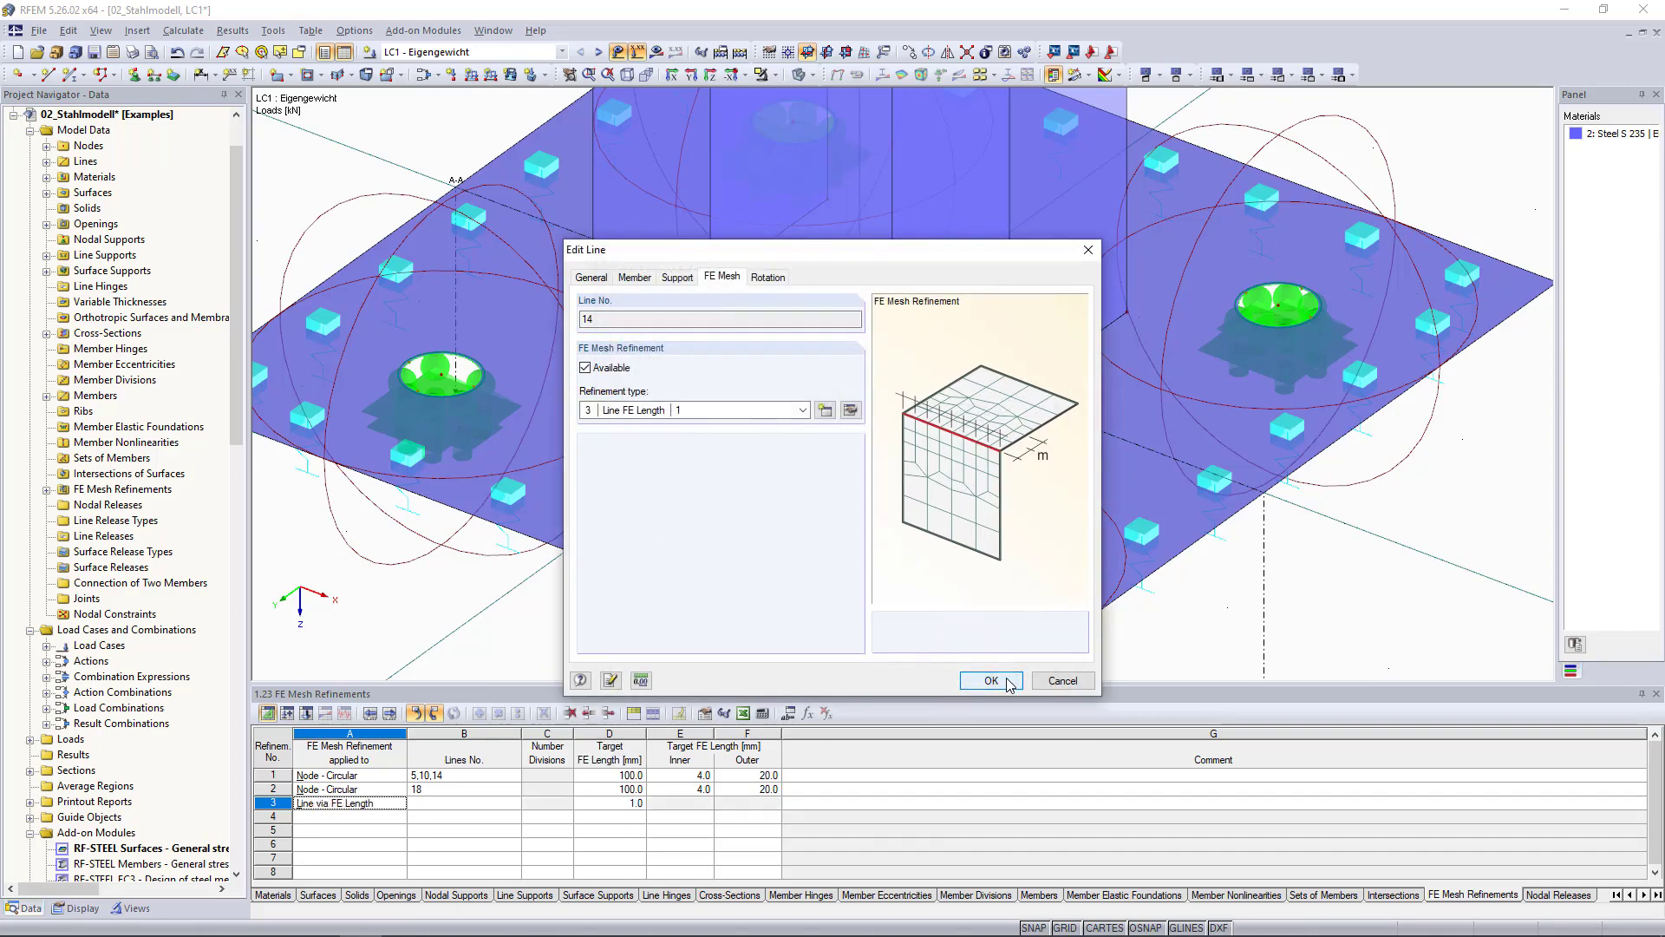
{"action": "left_click", "coordinate": [991, 681]}
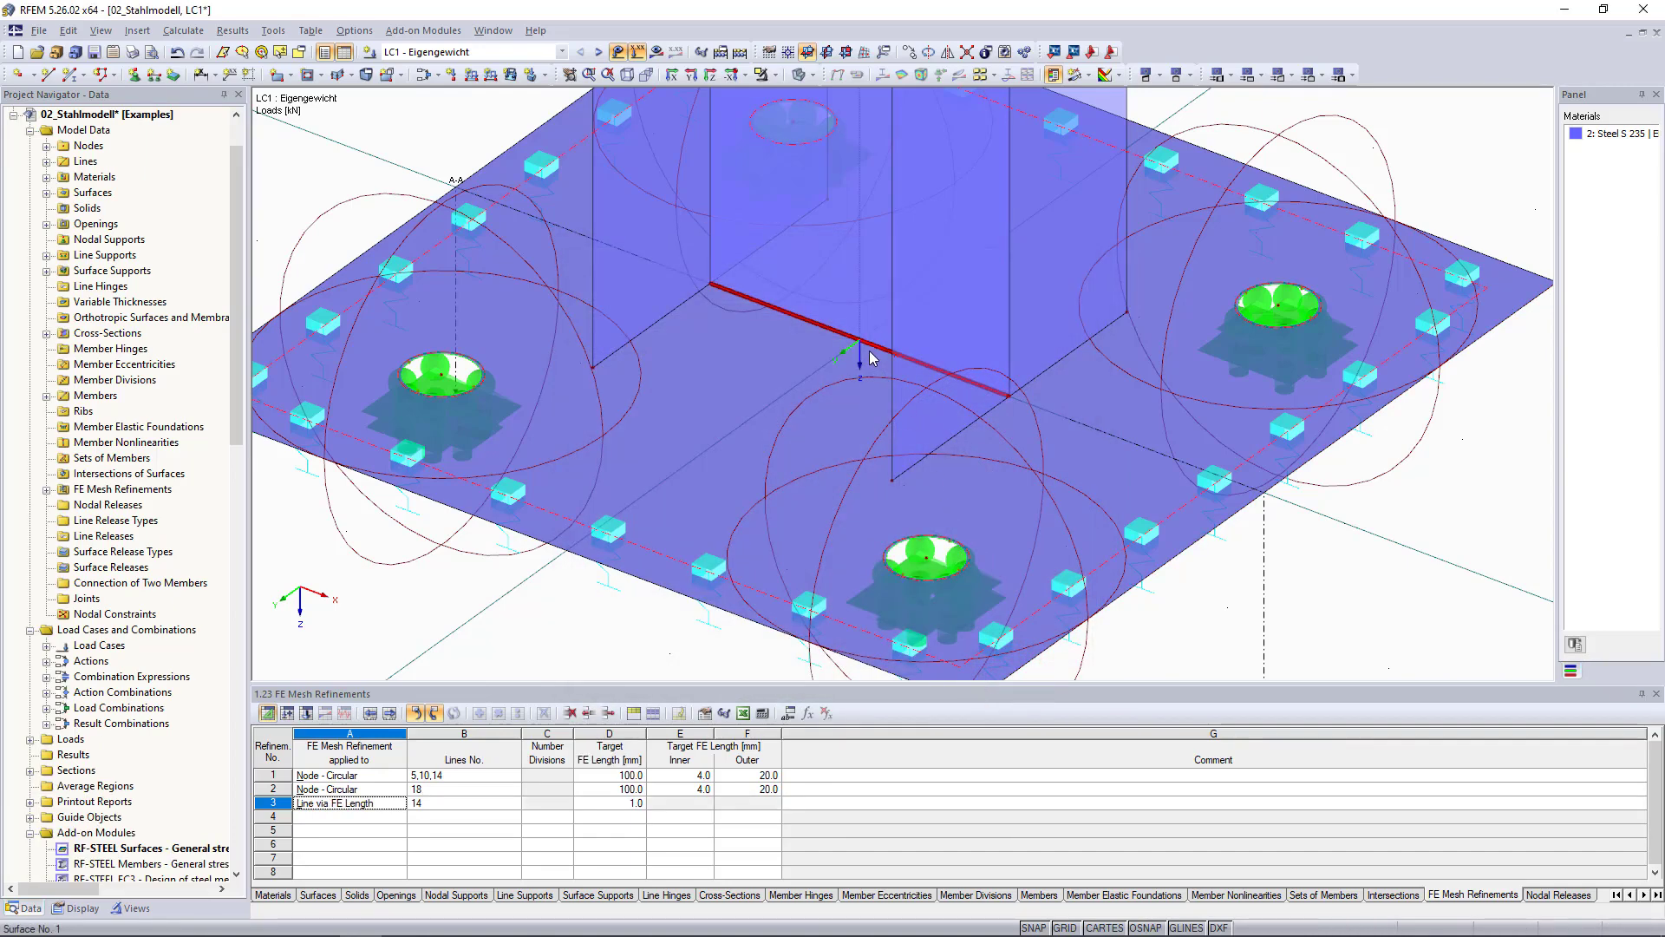
Generate the FE mesh of the column model and examine it along the refined base line
{"action": "left_click", "coordinate": [589, 73]}
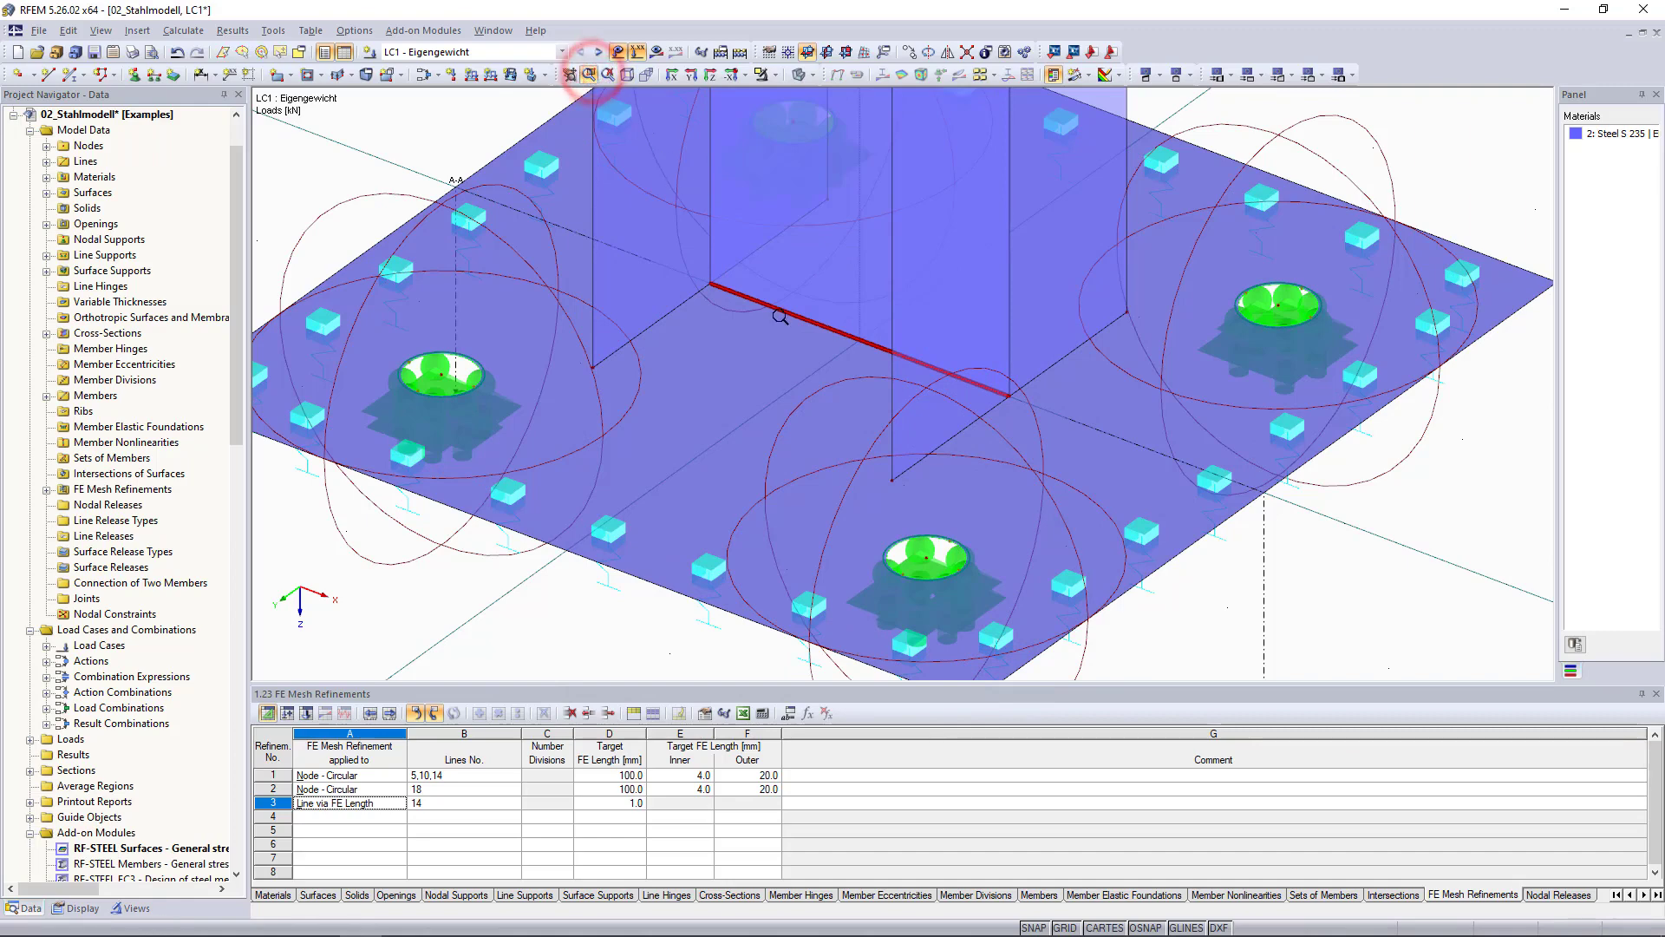
{"action": "left_click_drag", "start_coordinate": [805, 322], "coordinate": [899, 383]}
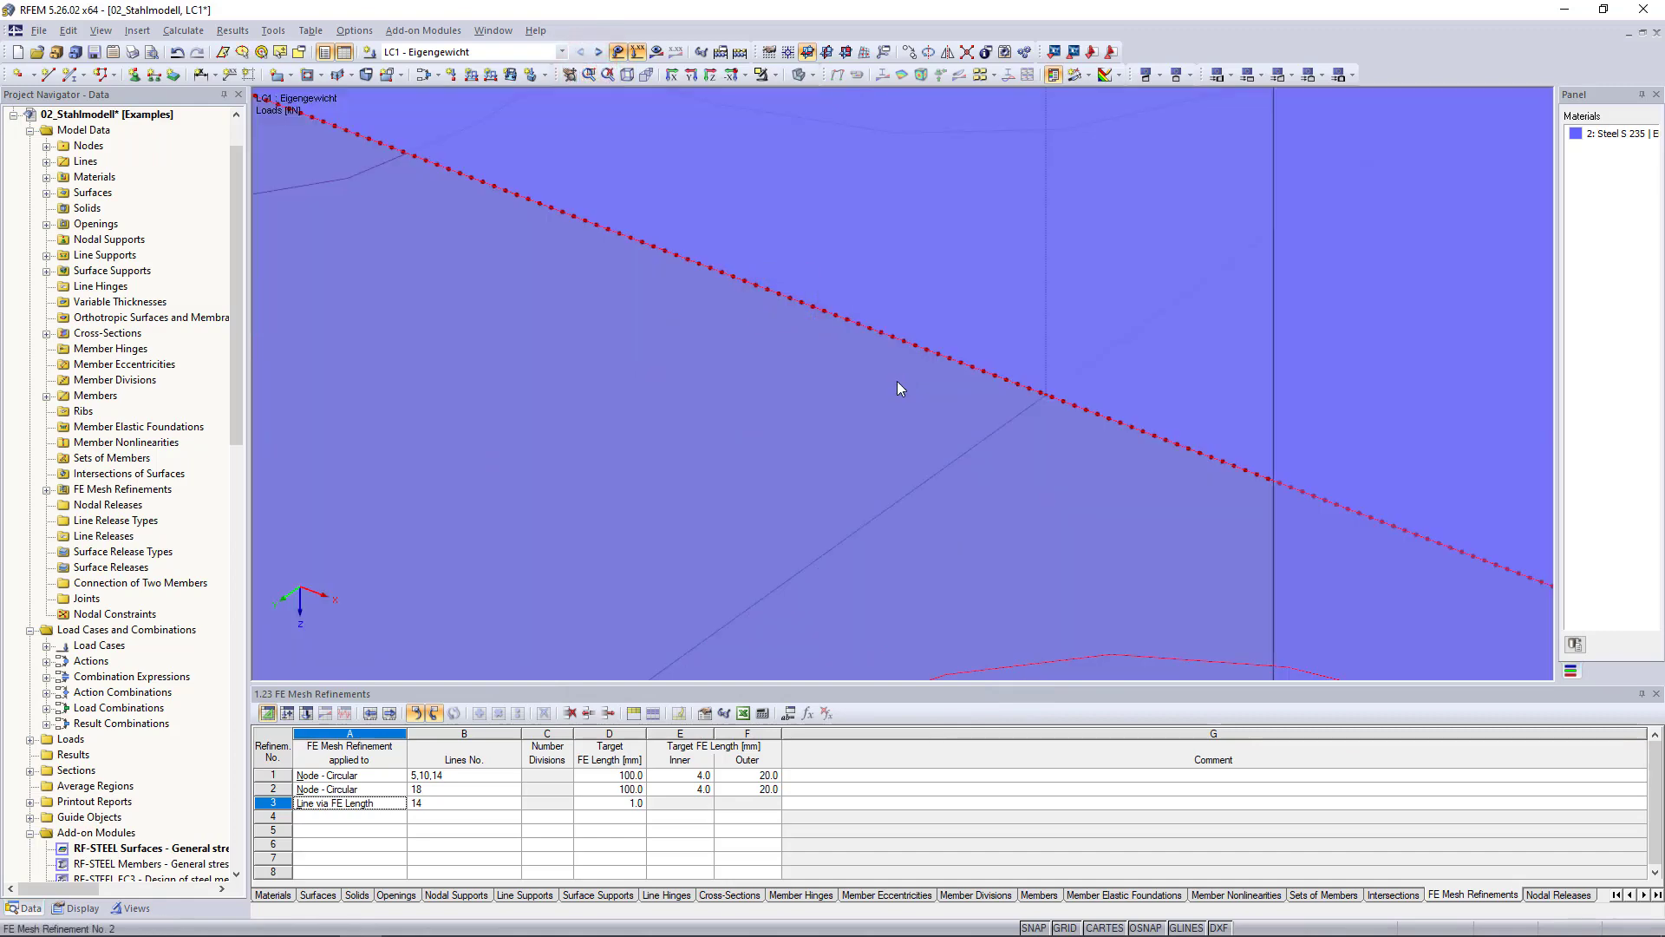
{"action": "middle_click", "coordinate": [897, 380]}
{"action": "middle_click", "coordinate": [897, 380]}
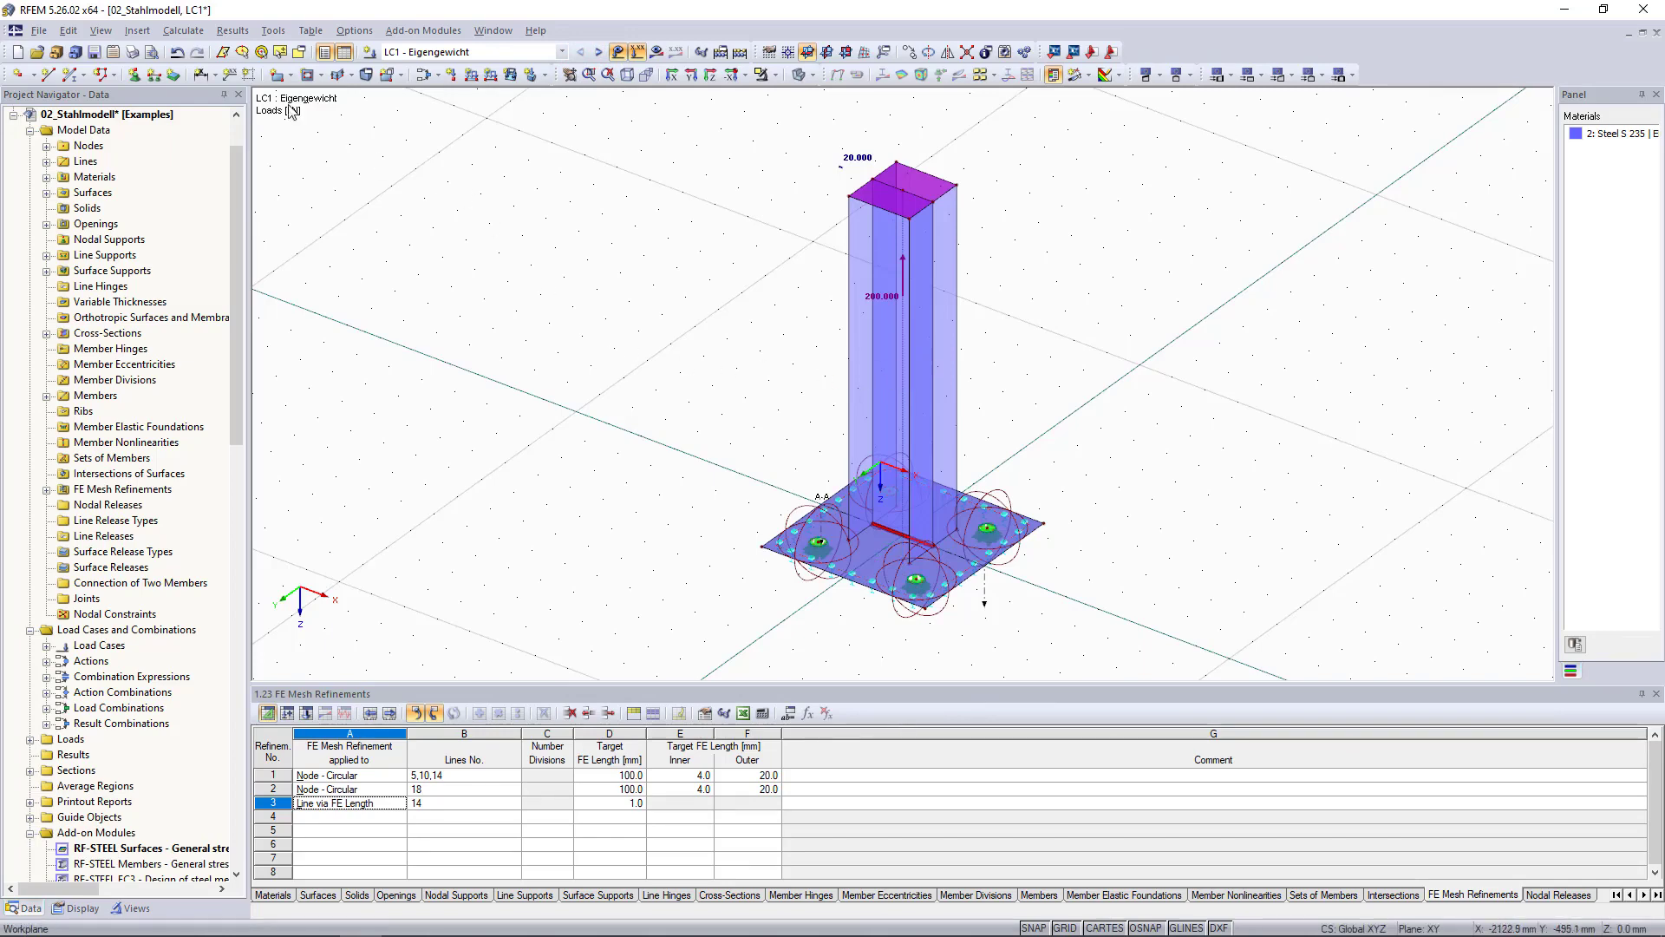
{"action": "left_click", "coordinate": [185, 35]}
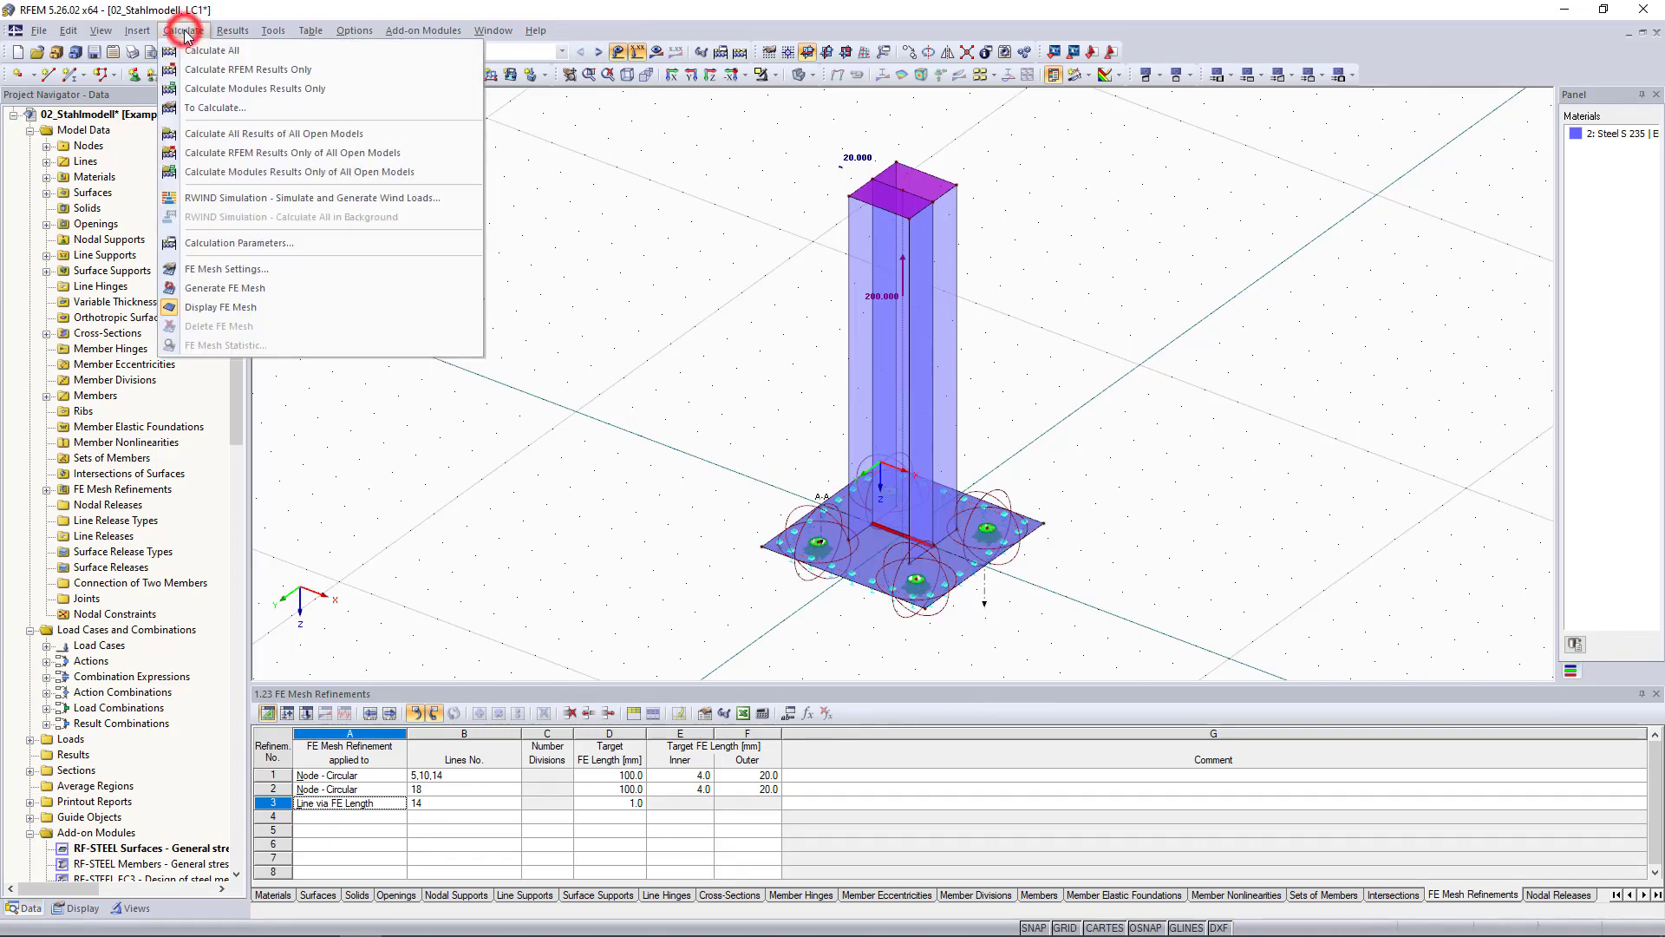
{"action": "left_click", "coordinate": [258, 289]}
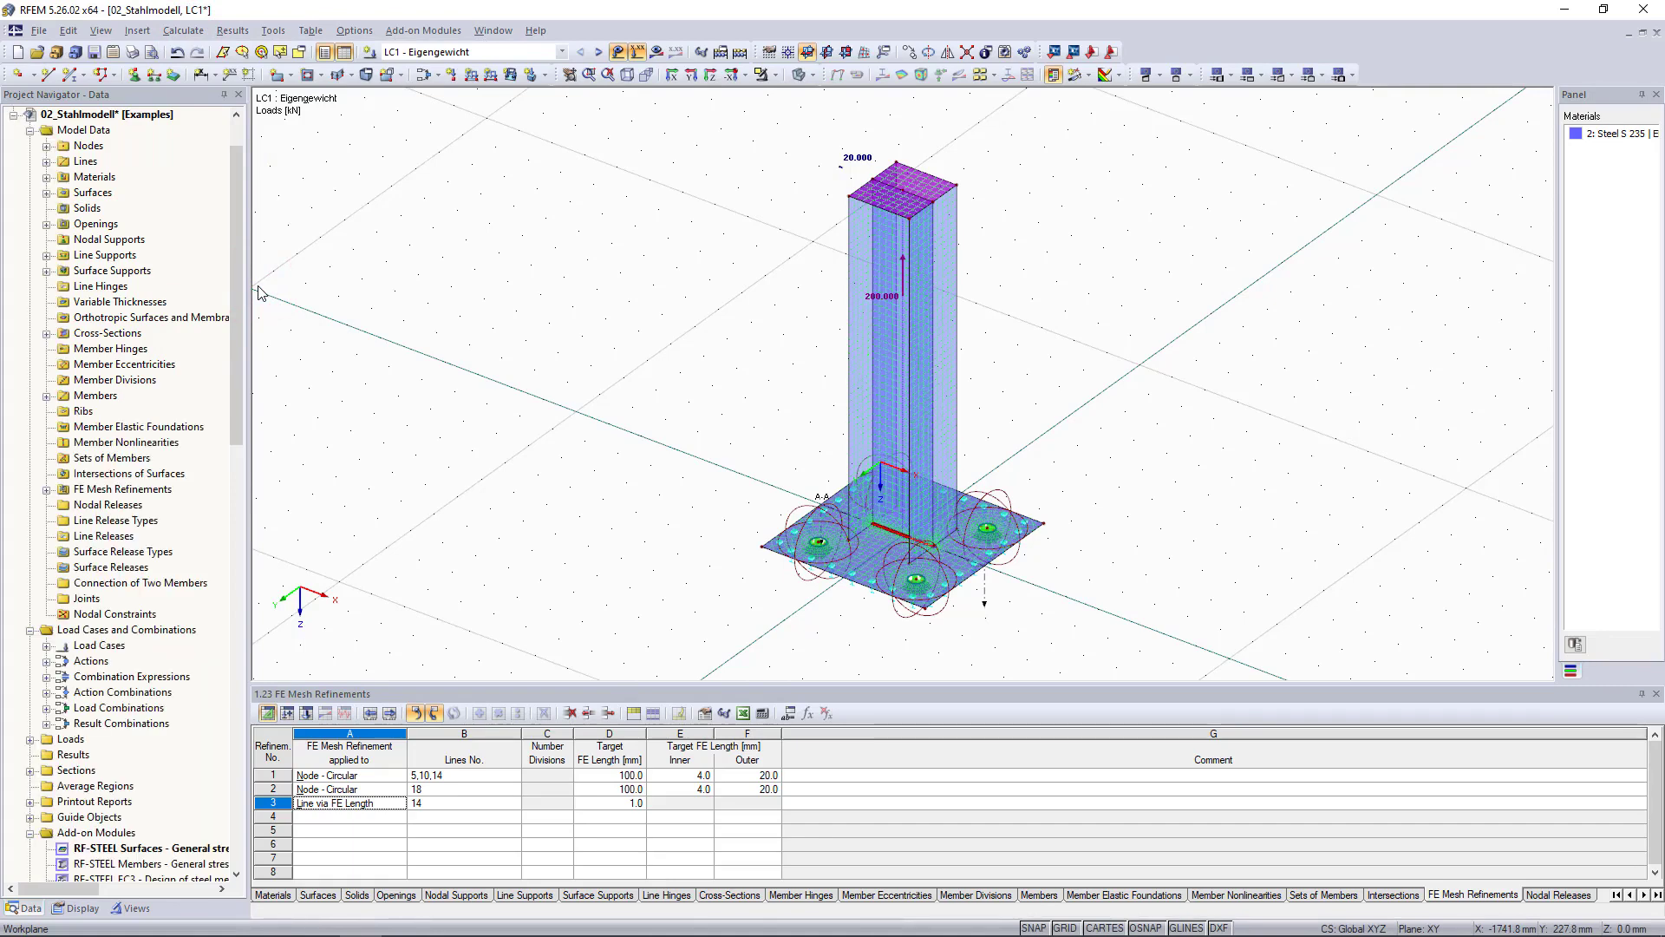
{"action": "left_click", "coordinate": [588, 75]}
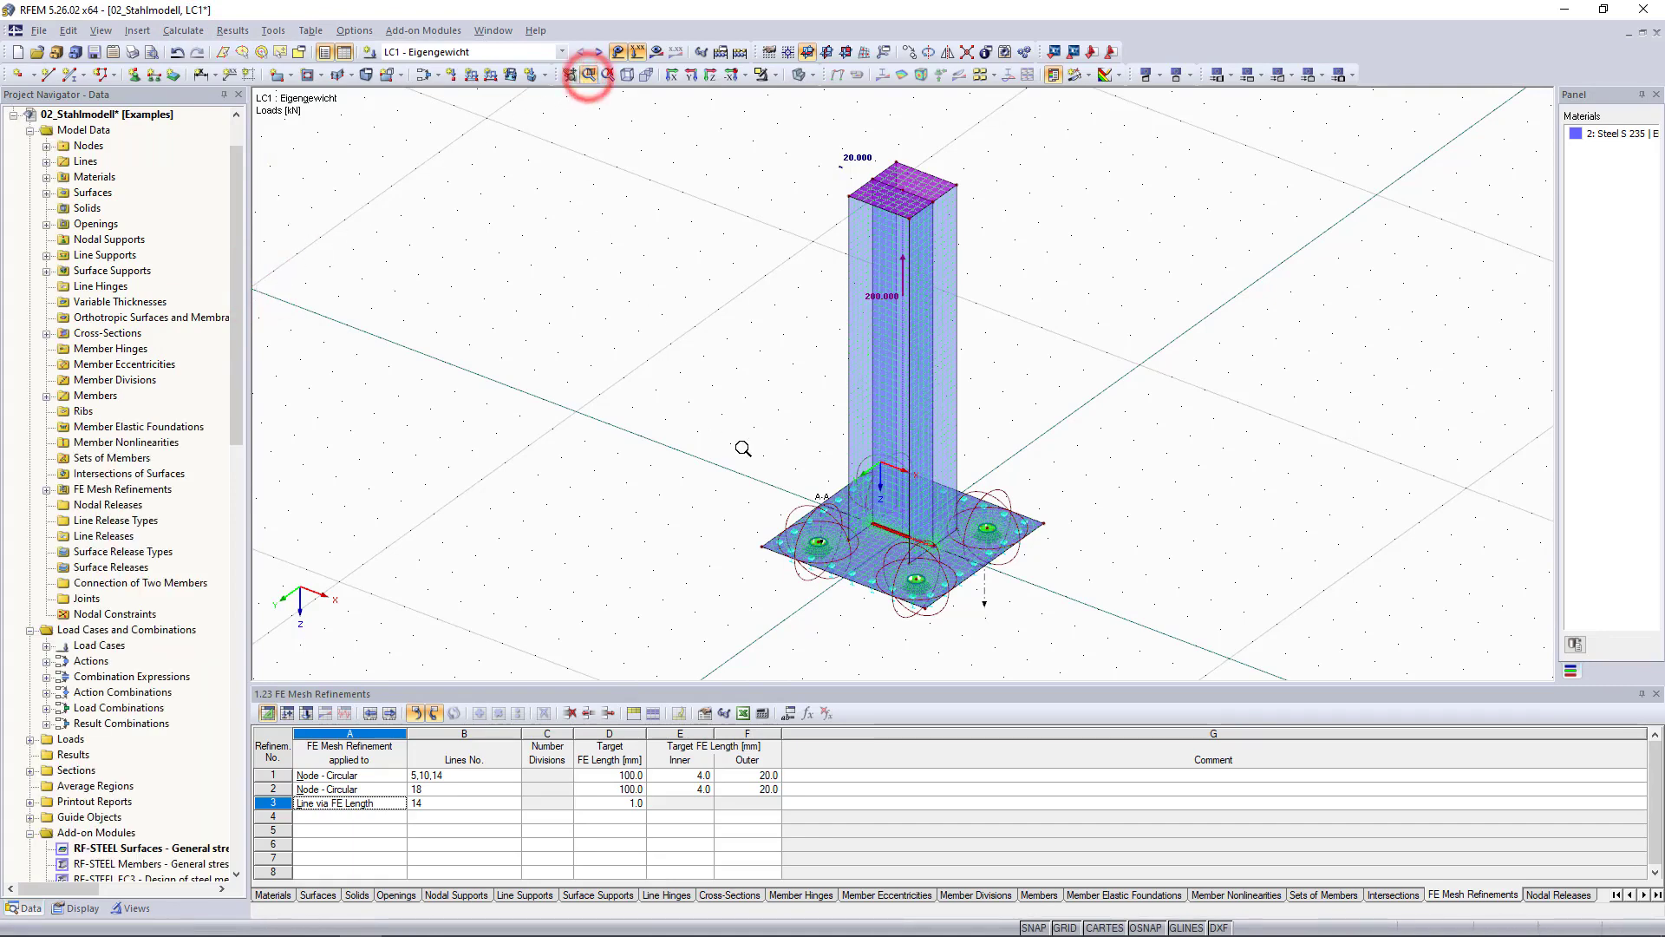
{"action": "left_click_drag", "start_coordinate": [762, 483], "coordinate": [1034, 602]}
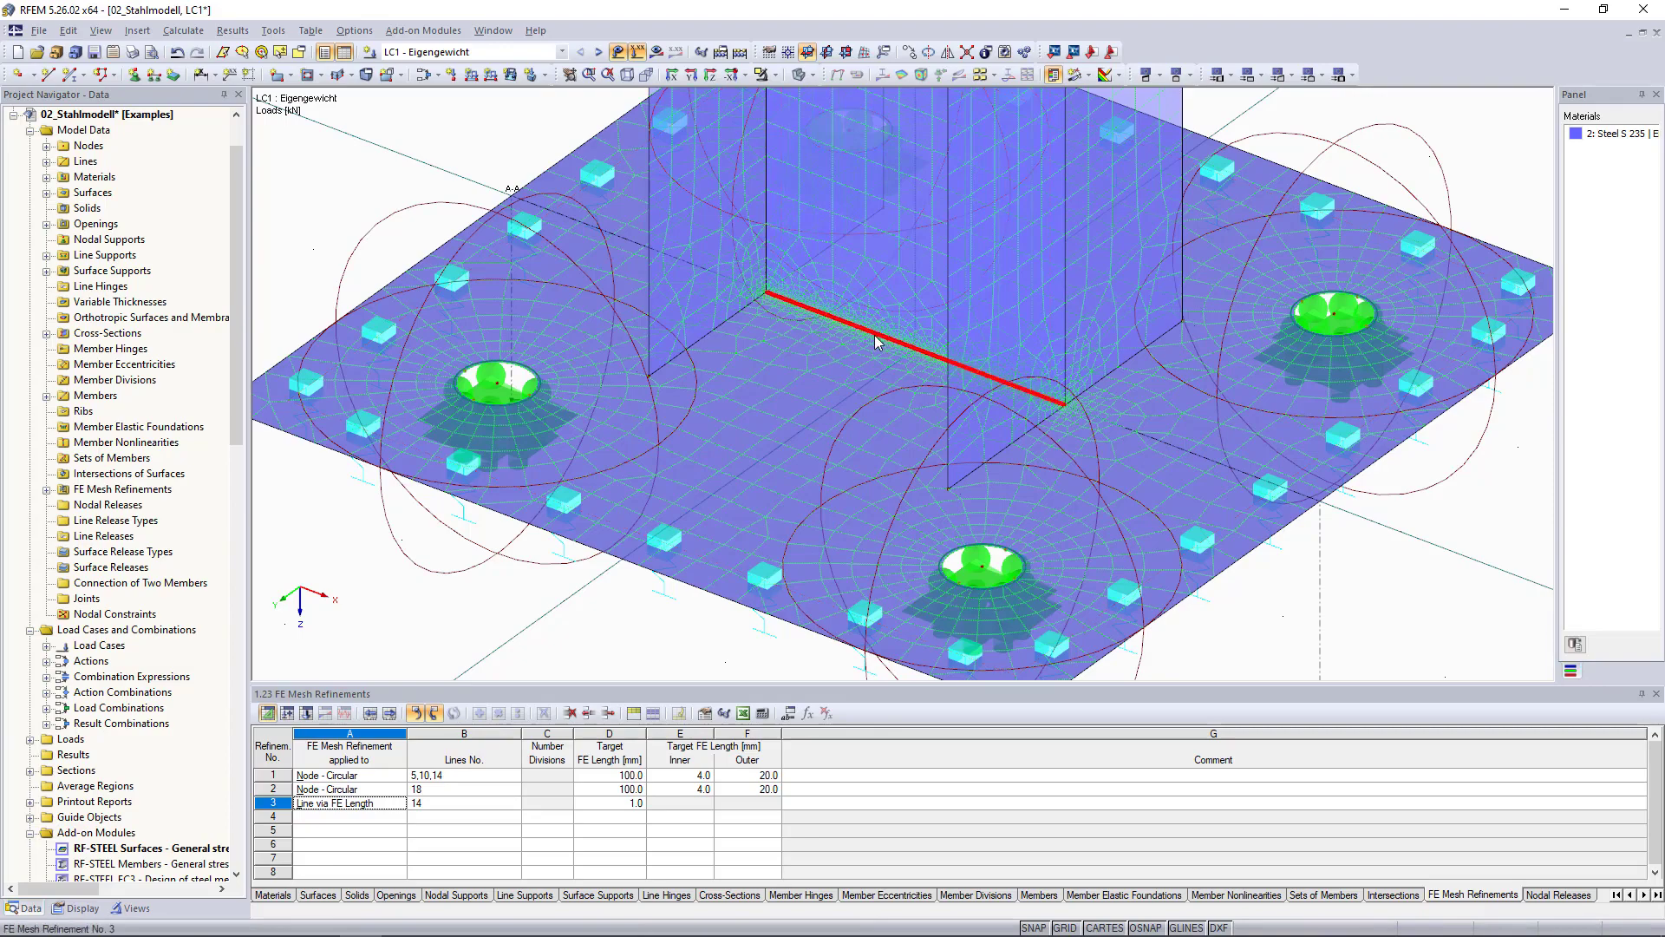
{"action": "scroll", "coordinate": [874, 338], "scroll_direction": "up", "scroll_amount": 6}
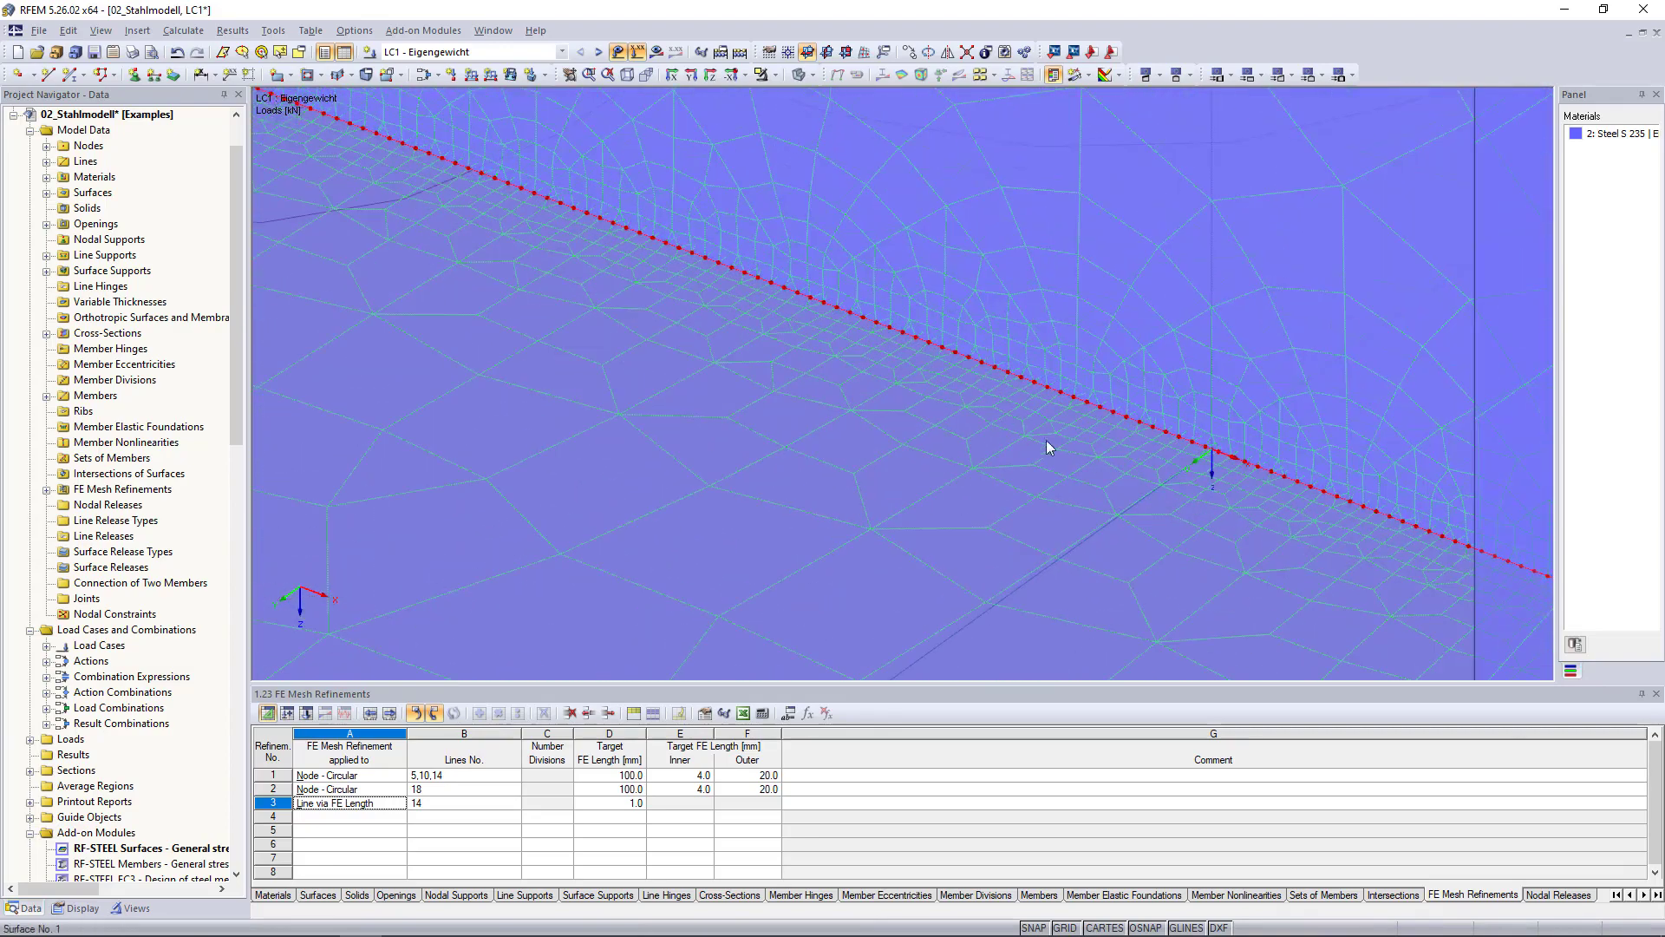
{"action": "key", "text": "F8"}
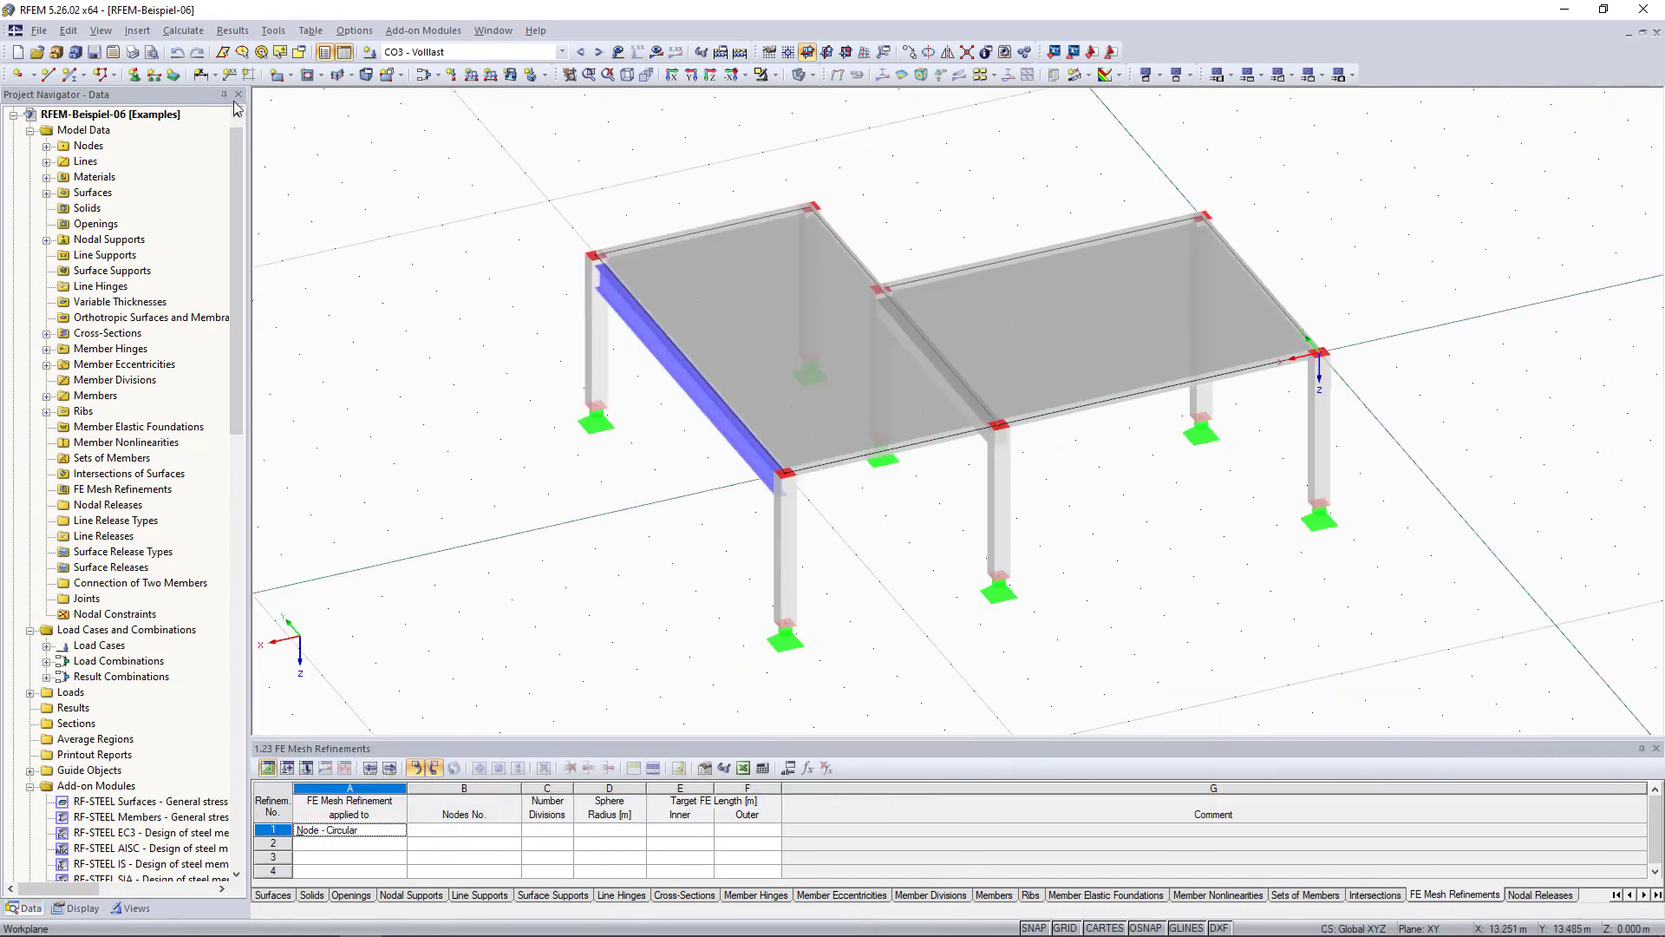
Activate adaptive mesh refinement in the FE mesh settings of the RFEM-Beispiel-06 slab model
{"action": "left_click", "coordinate": [183, 31]}
{"action": "left_click", "coordinate": [257, 278]}
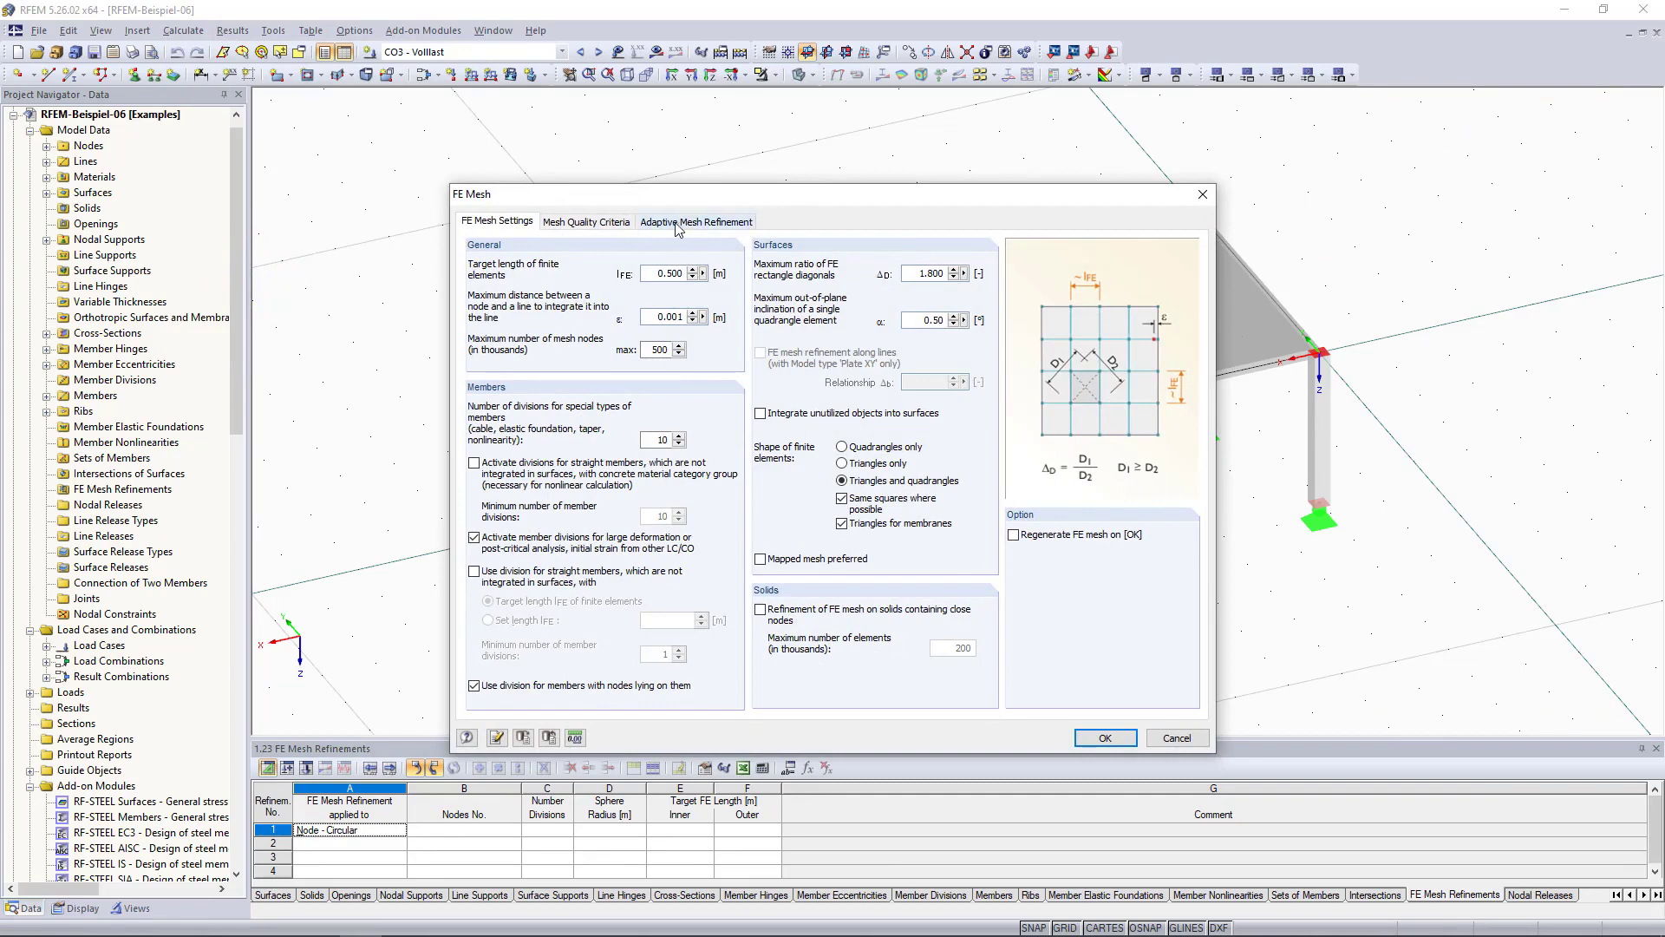
{"action": "left_click", "coordinate": [683, 223]}
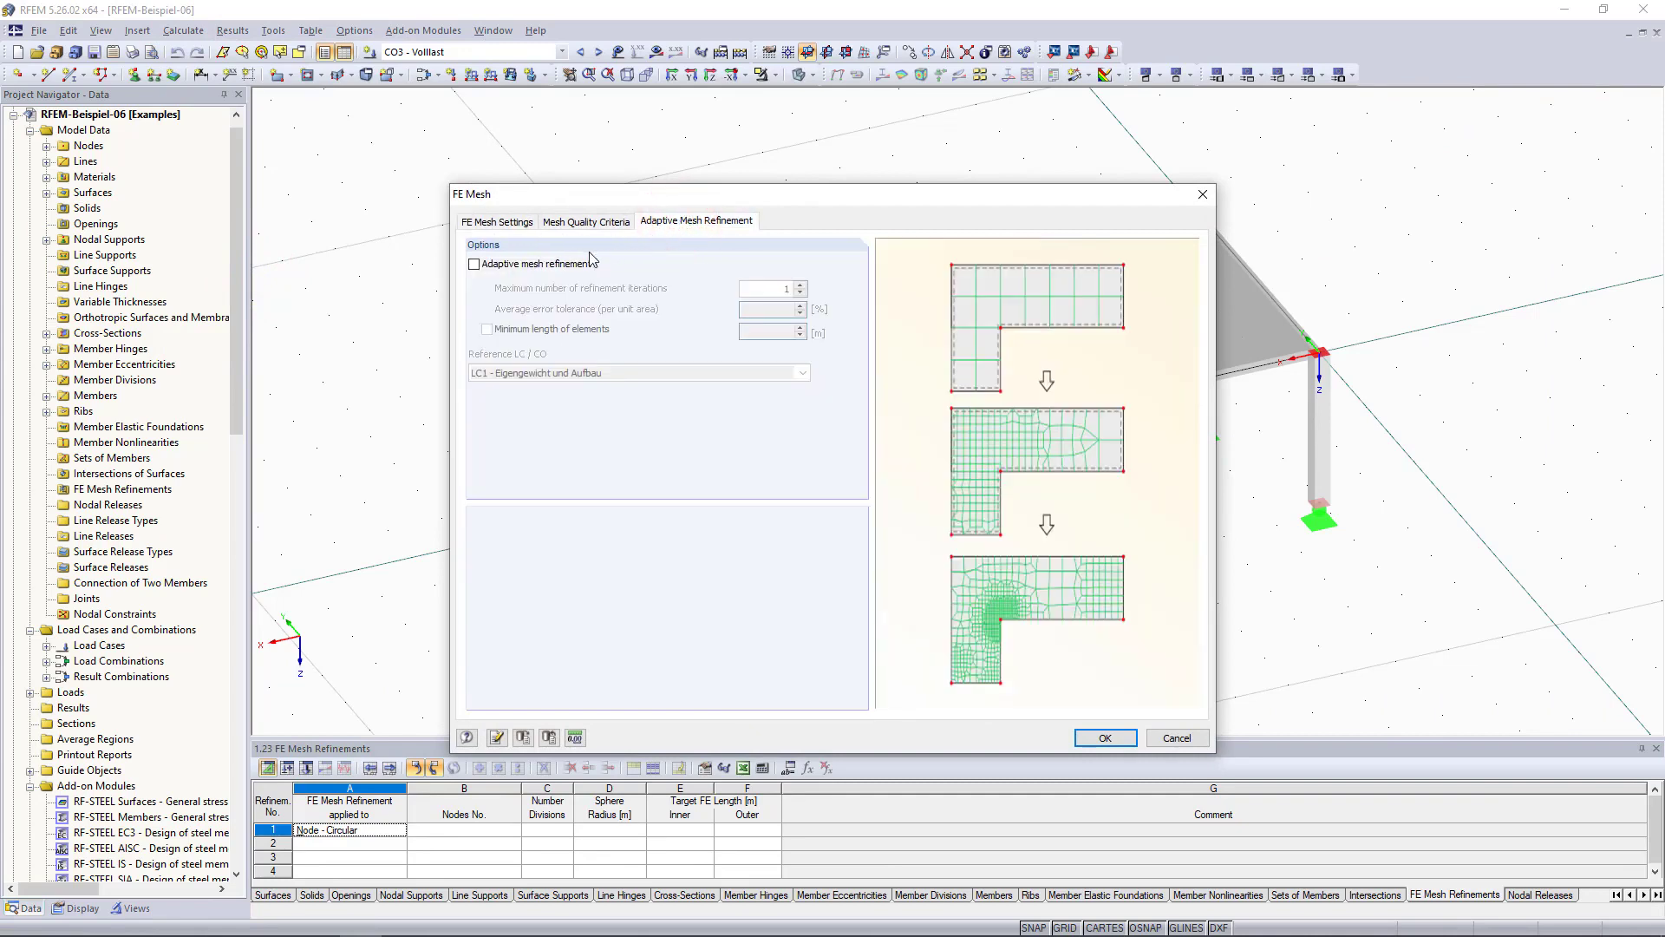
{"action": "left_click", "coordinate": [483, 266]}
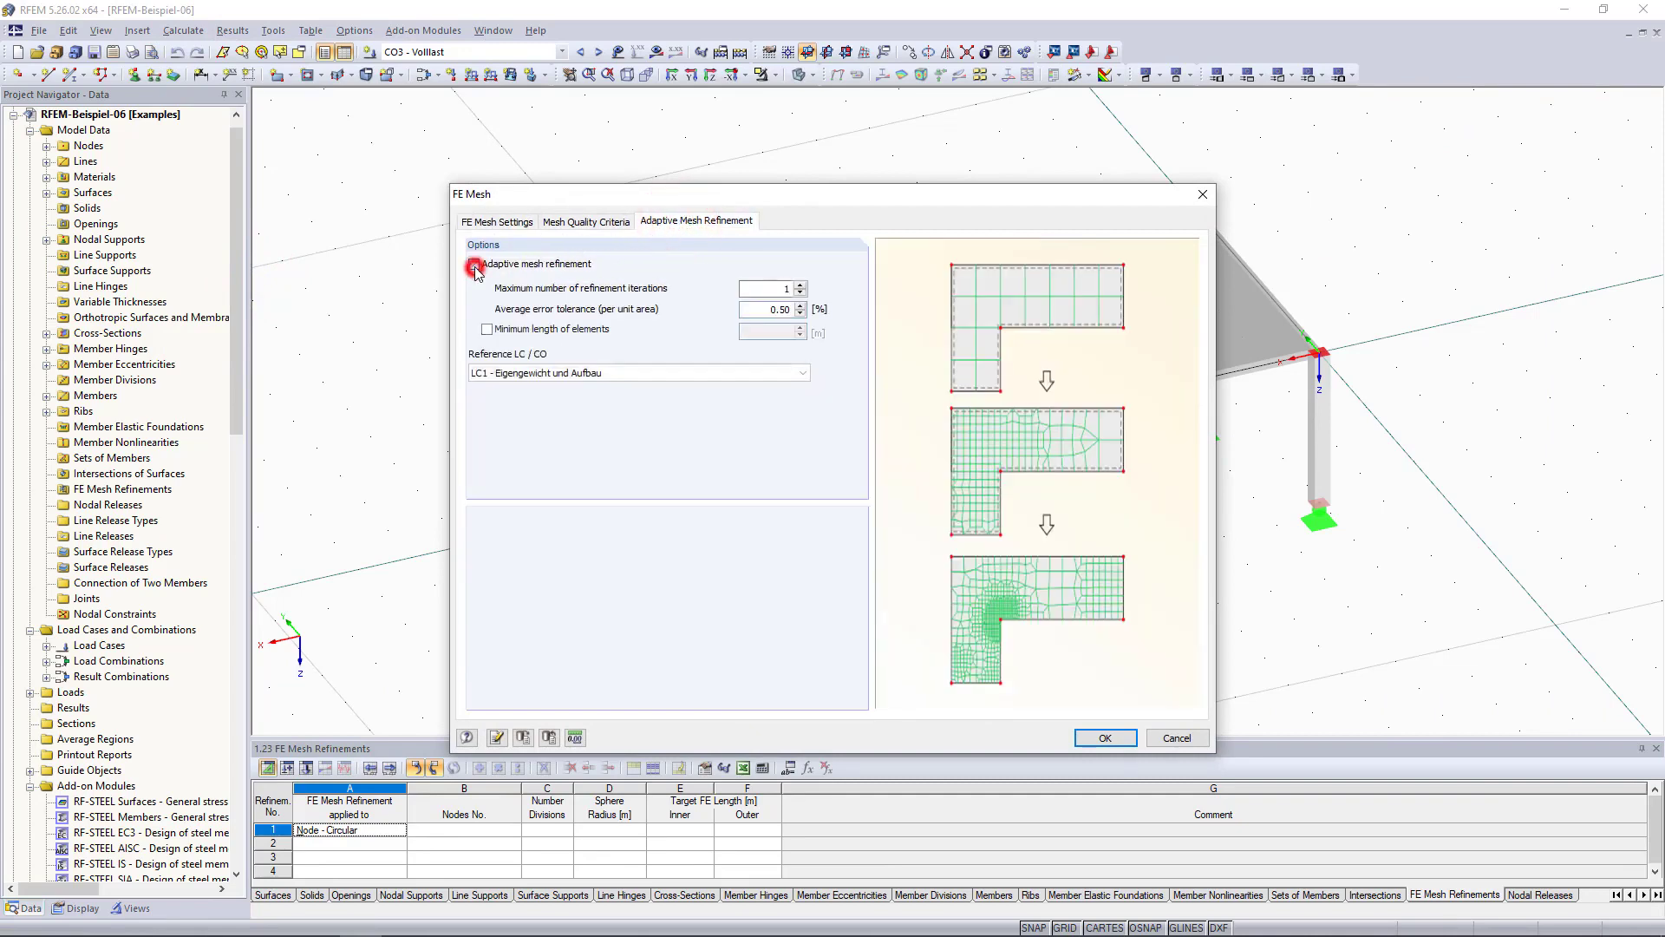
{"action": "left_click", "coordinate": [1105, 738]}
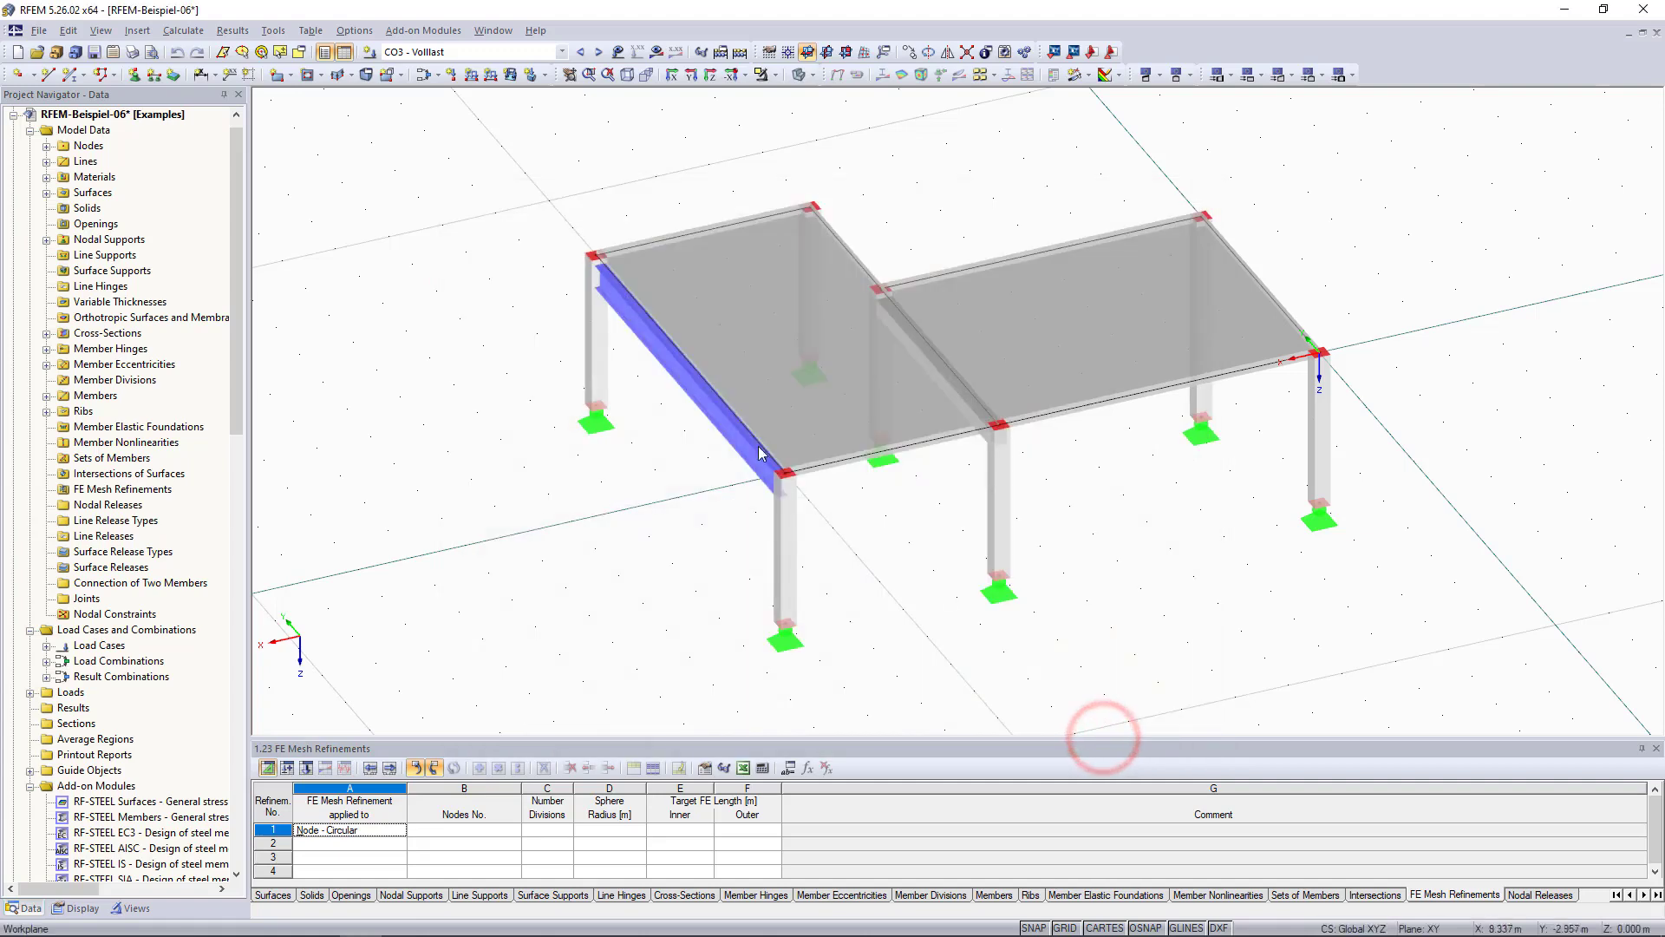
Generate the slab model's adaptive FE mesh and examine it around the beam between the two slab areas
{"action": "left_click", "coordinate": [178, 31]}
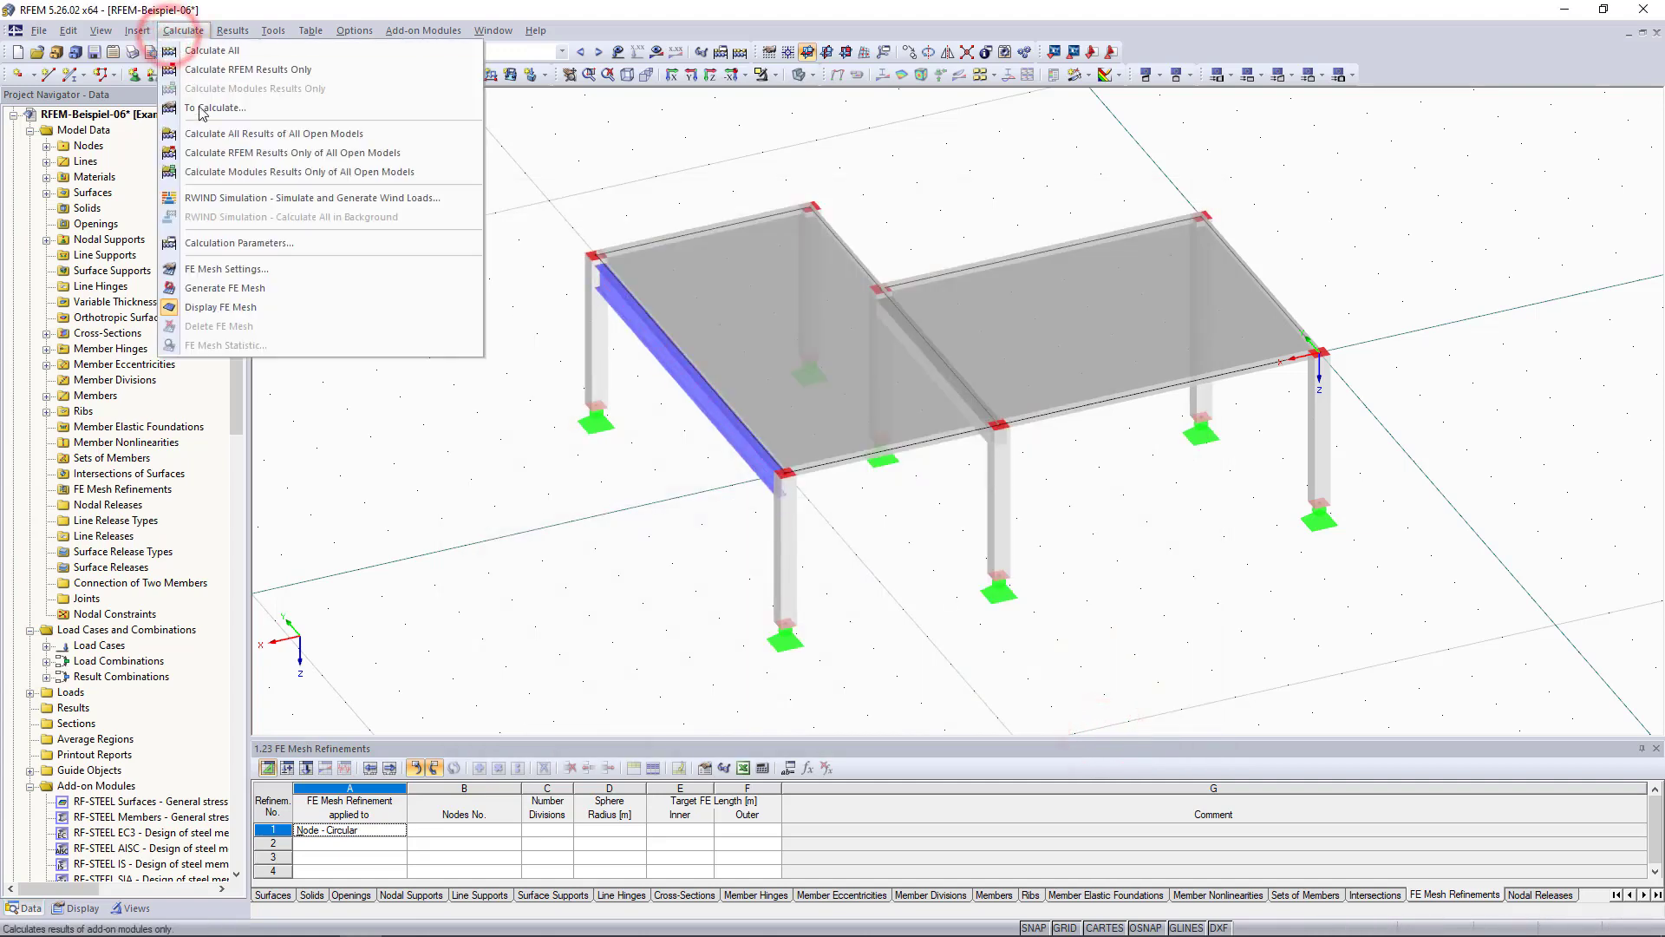
{"action": "left_click", "coordinate": [228, 295]}
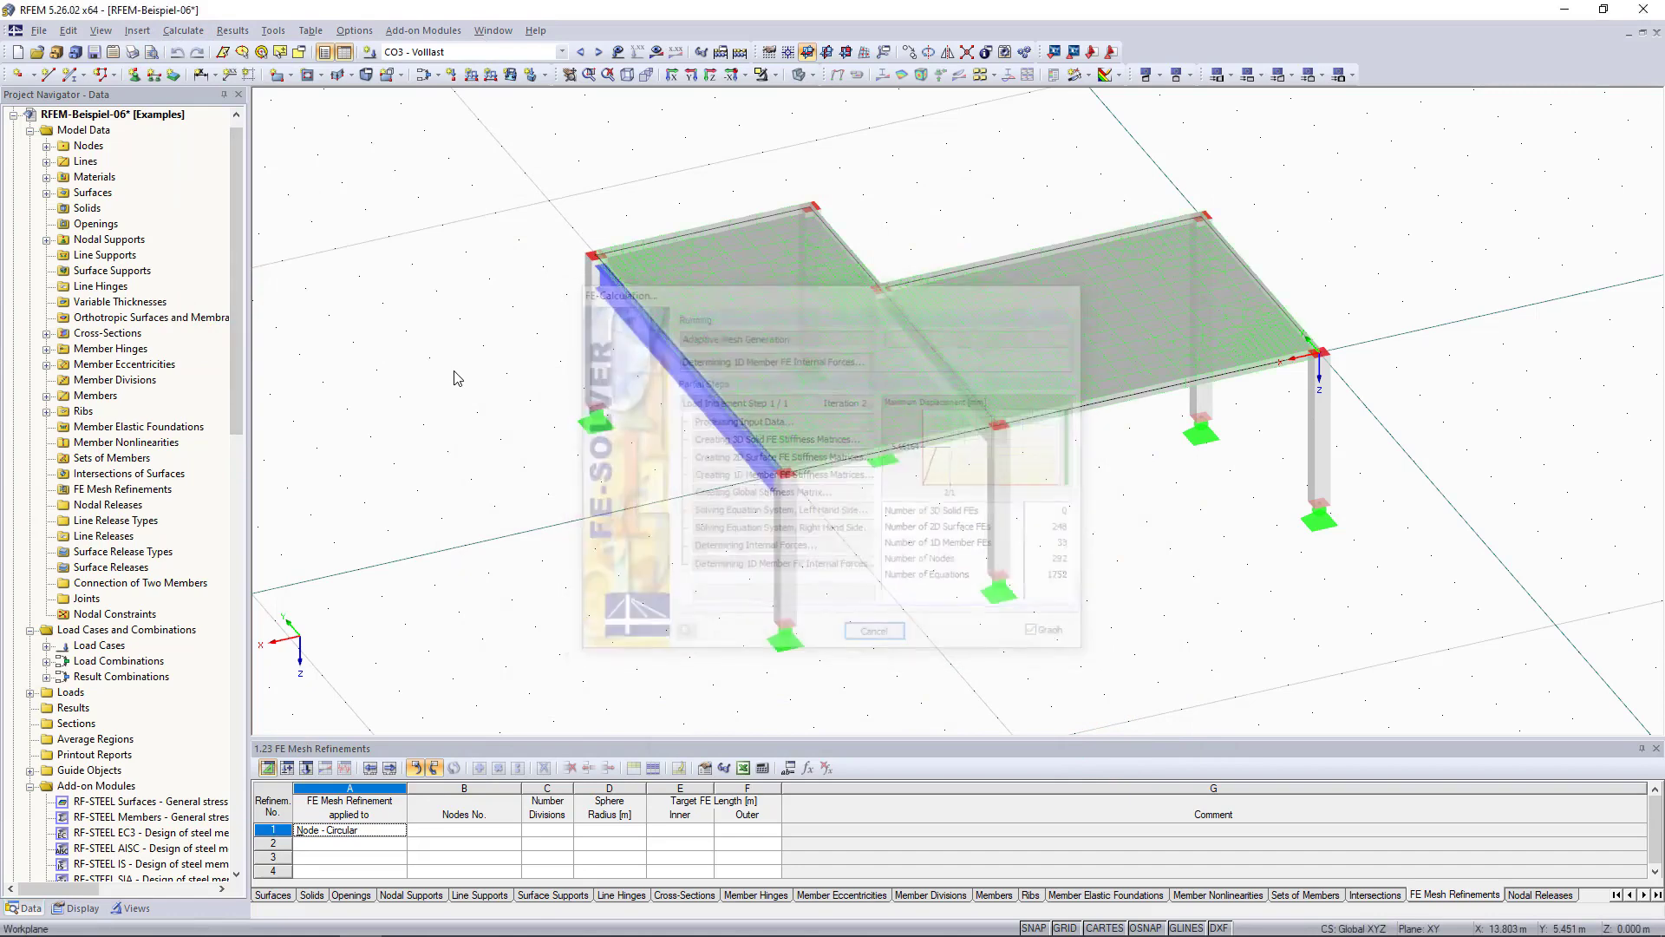
{"action": "left_click", "coordinate": [589, 74]}
{"action": "left_click_drag", "start_coordinate": [799, 257], "coordinate": [1142, 454]}
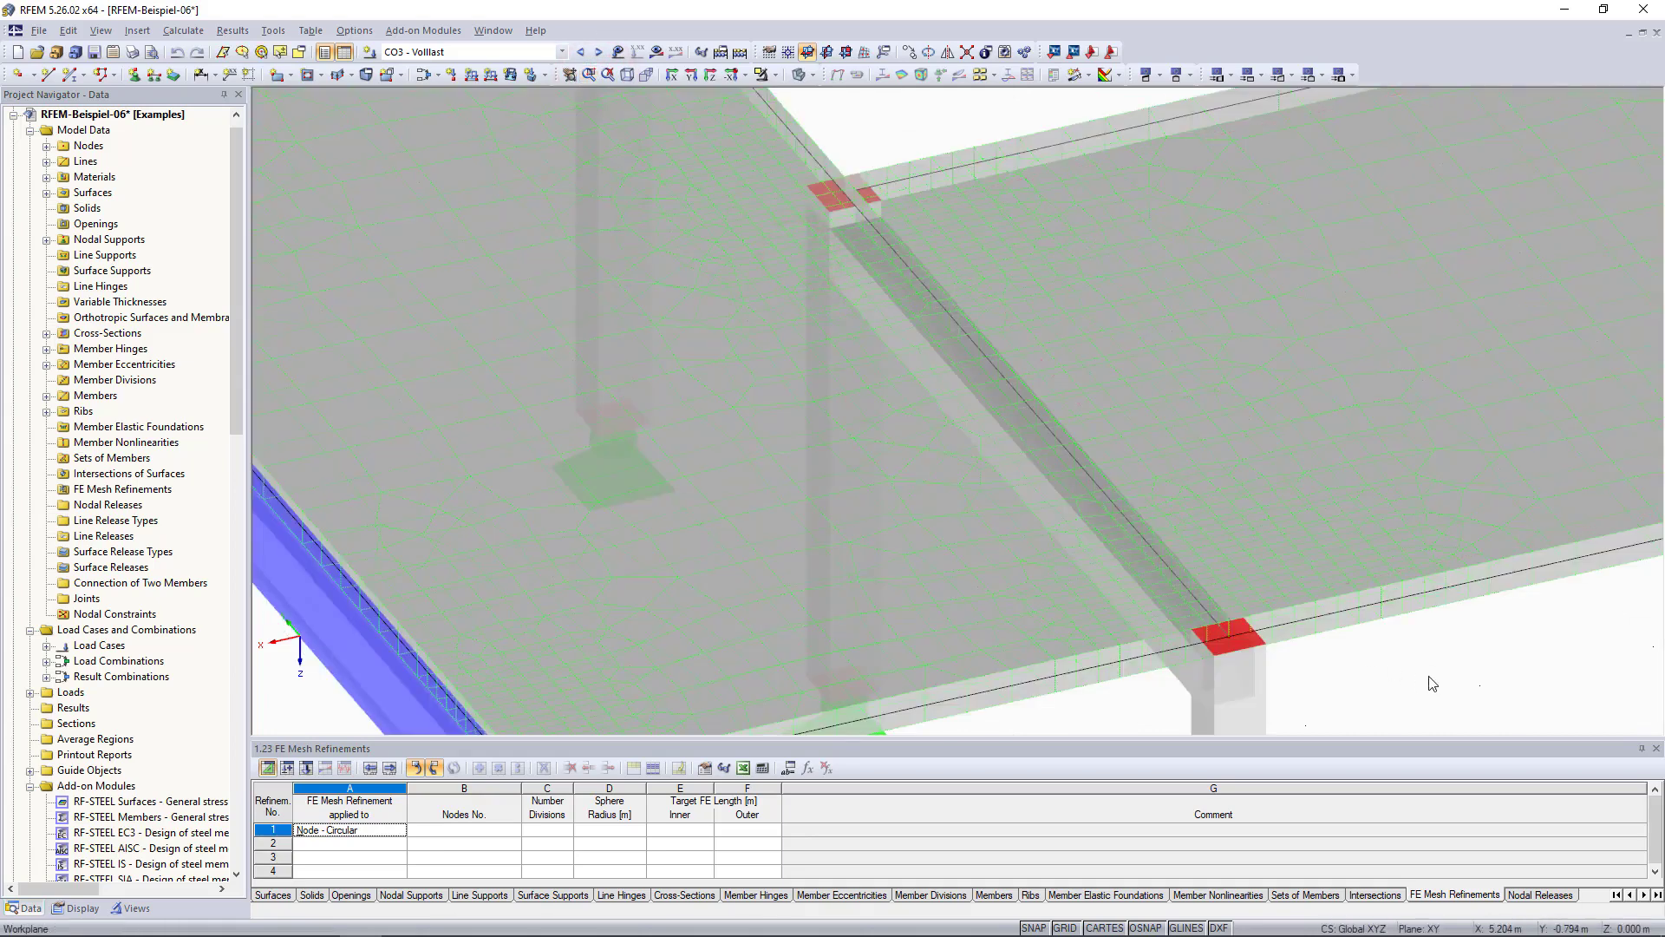
{"action": "key", "text": "F8"}
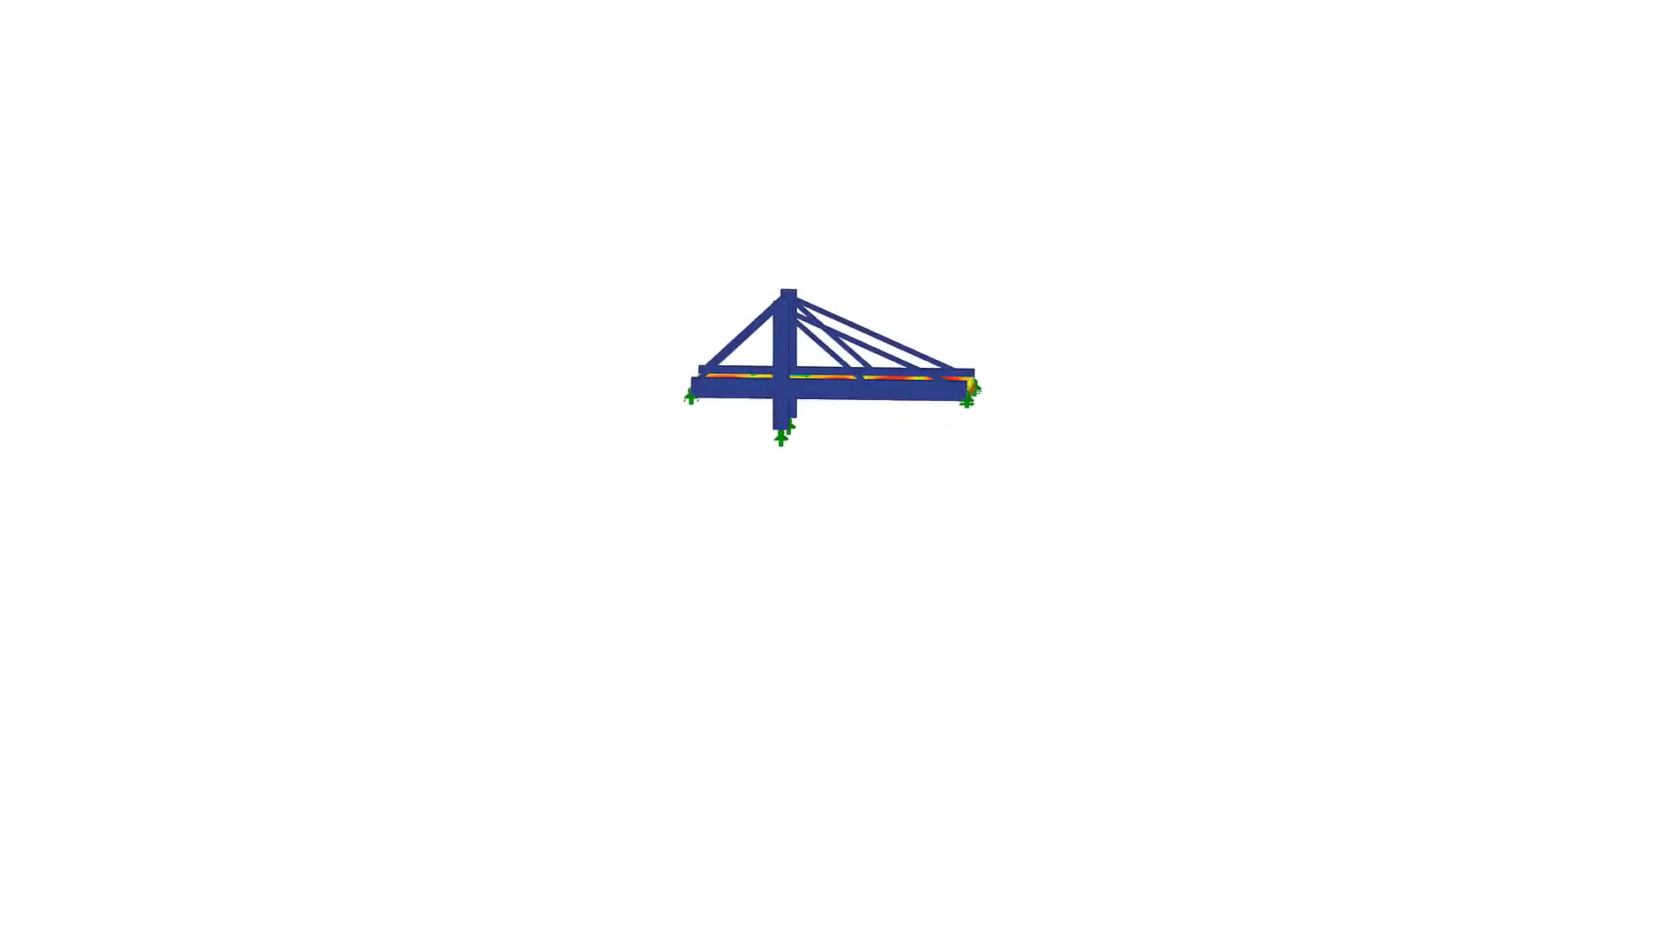